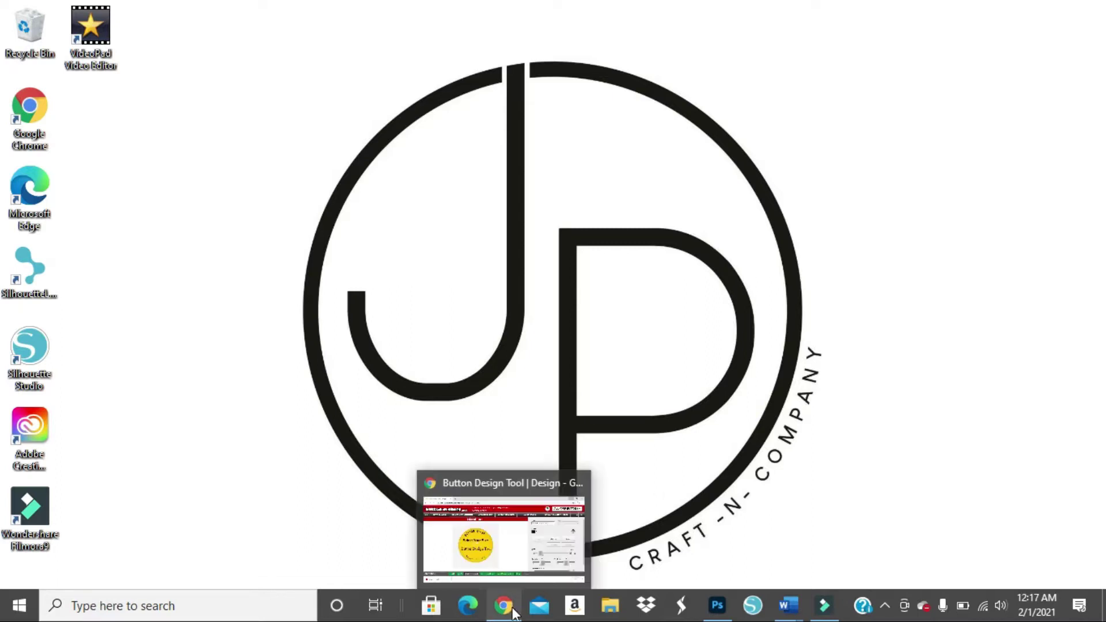
- Bring the Photoshop 1999 logo document to the front and check the Image menu without changes
left_click(717, 606)
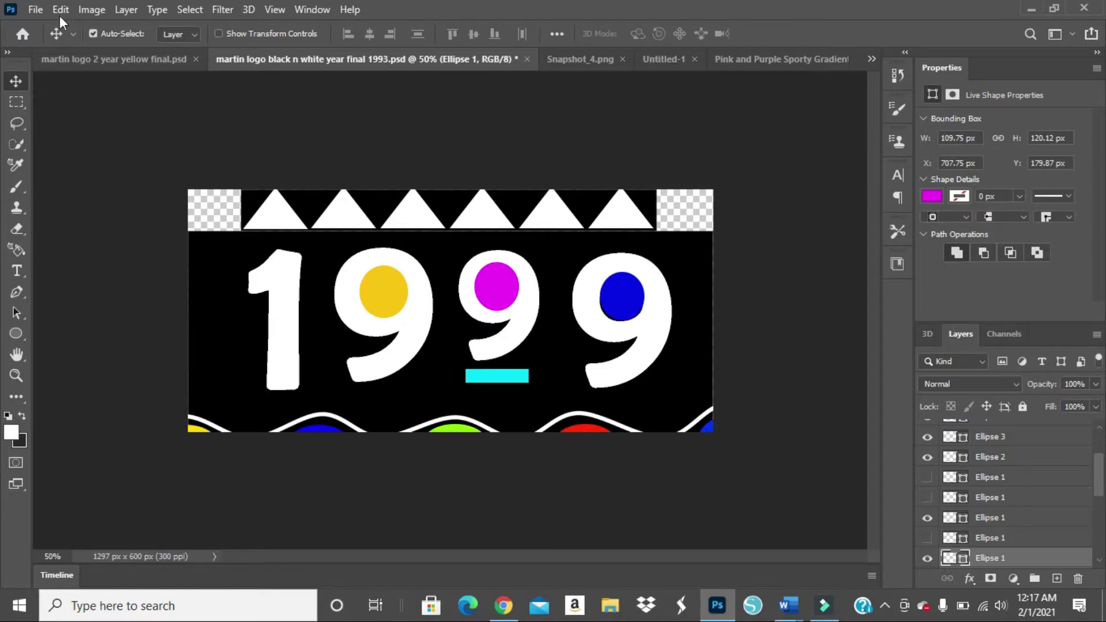
left_click(92, 10)
left_click(464, 148)
left_click(92, 9)
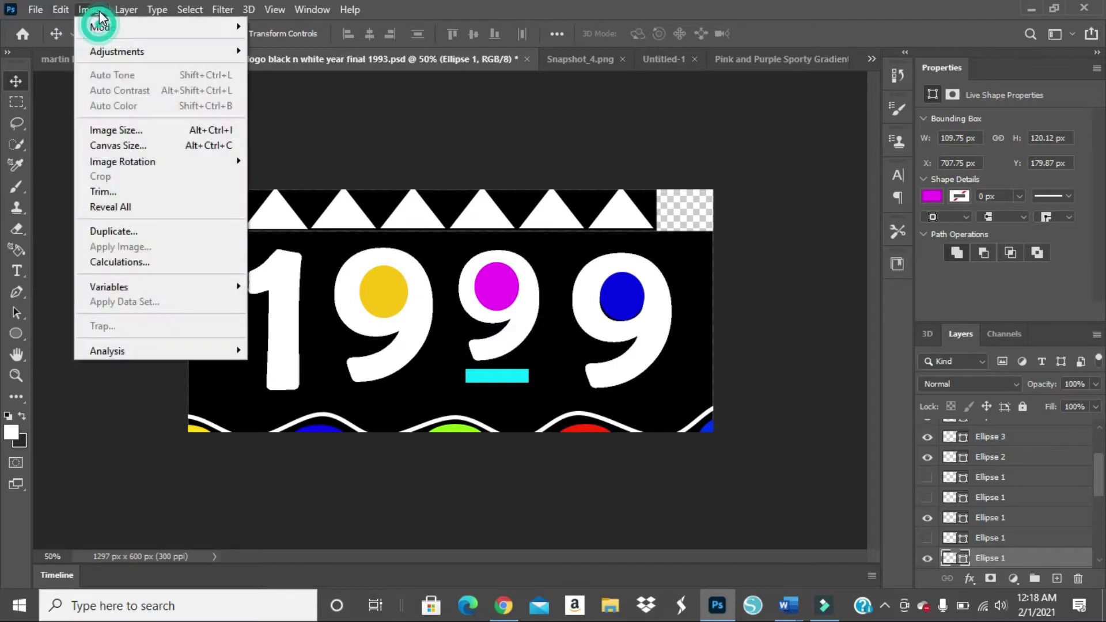
left_click(126, 134)
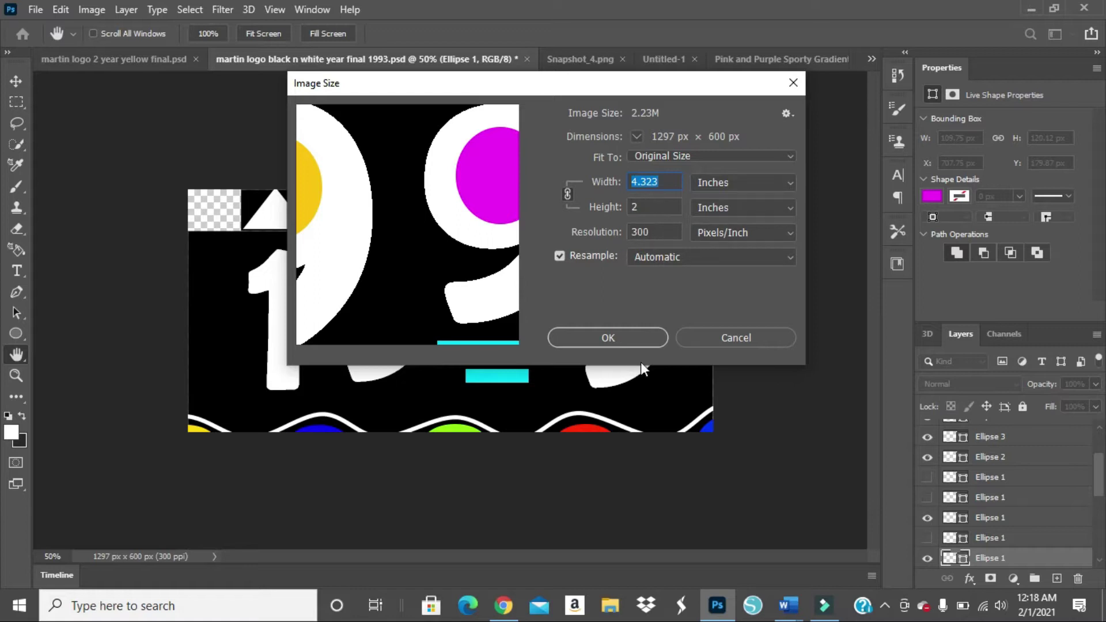
left_click(631, 337)
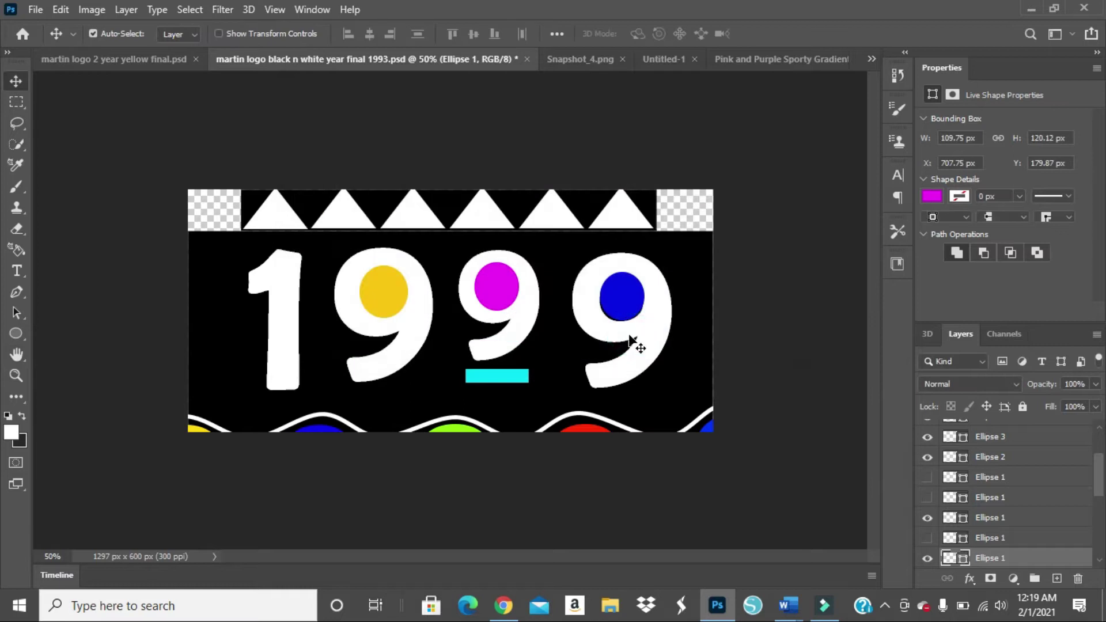
left_click(35, 9)
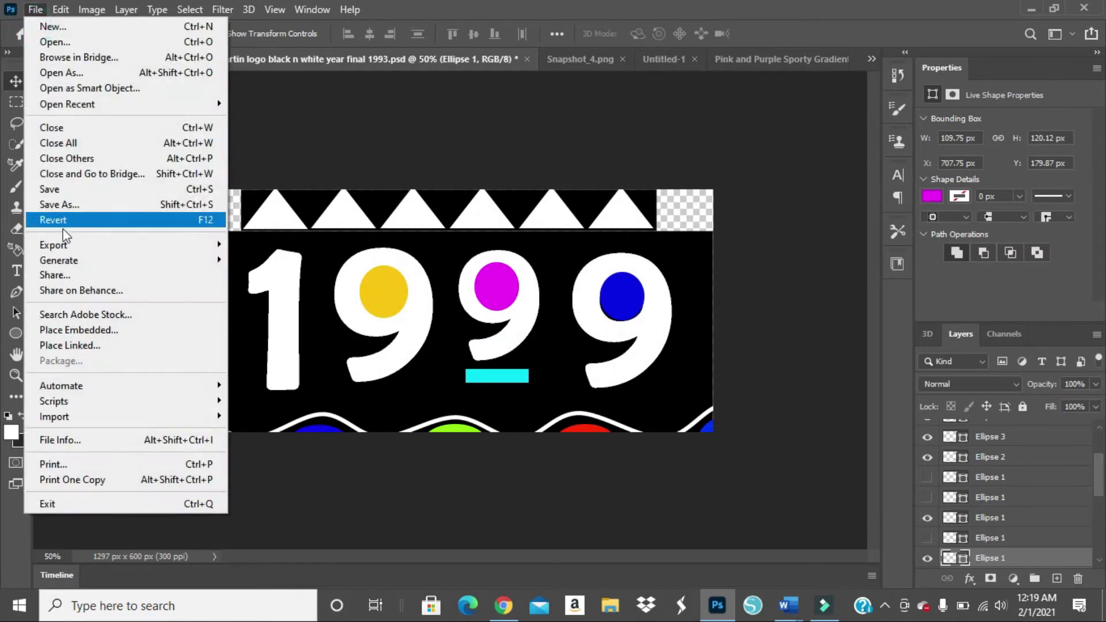
left_click(96, 207)
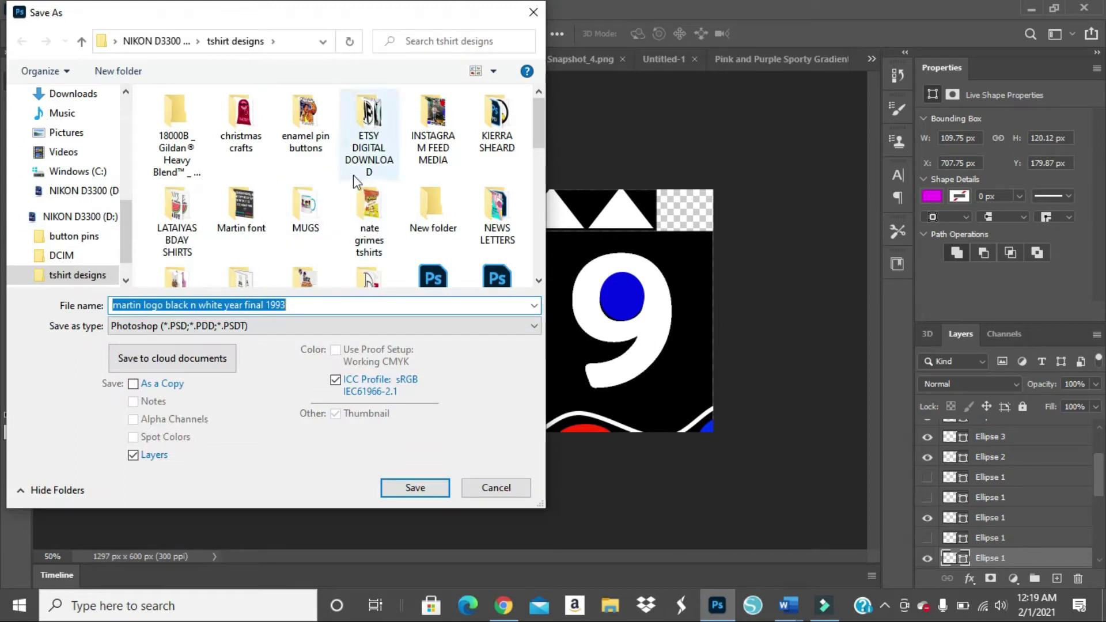
left_click(509, 489)
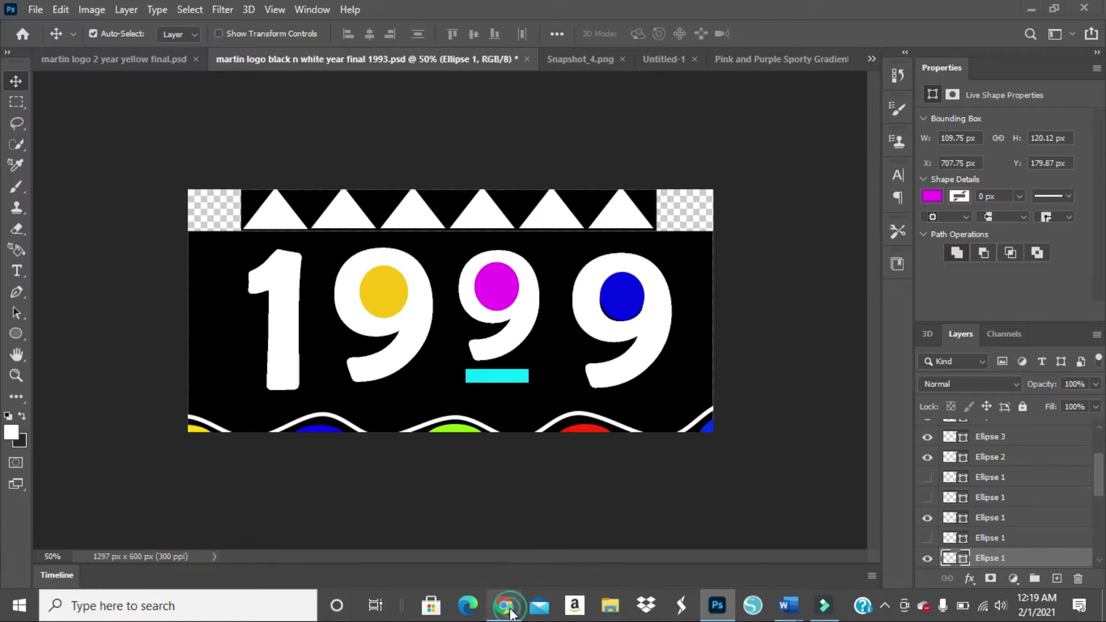
- Choose the 1" round button size in the Button Makers designer and close the downloads bar
left_click(504, 606)
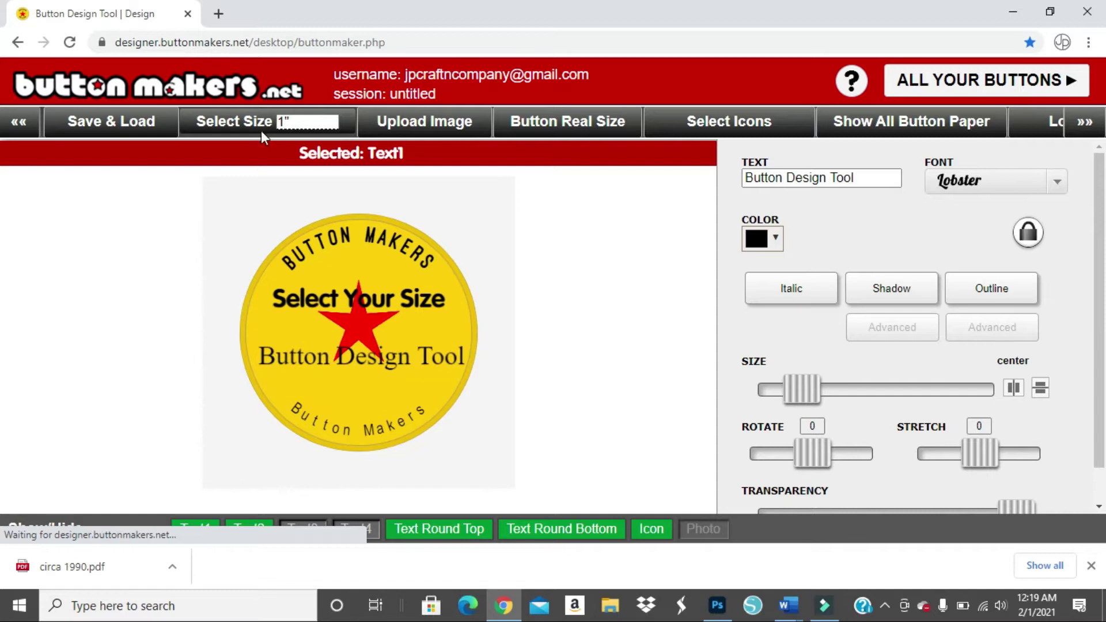
left_click(279, 123)
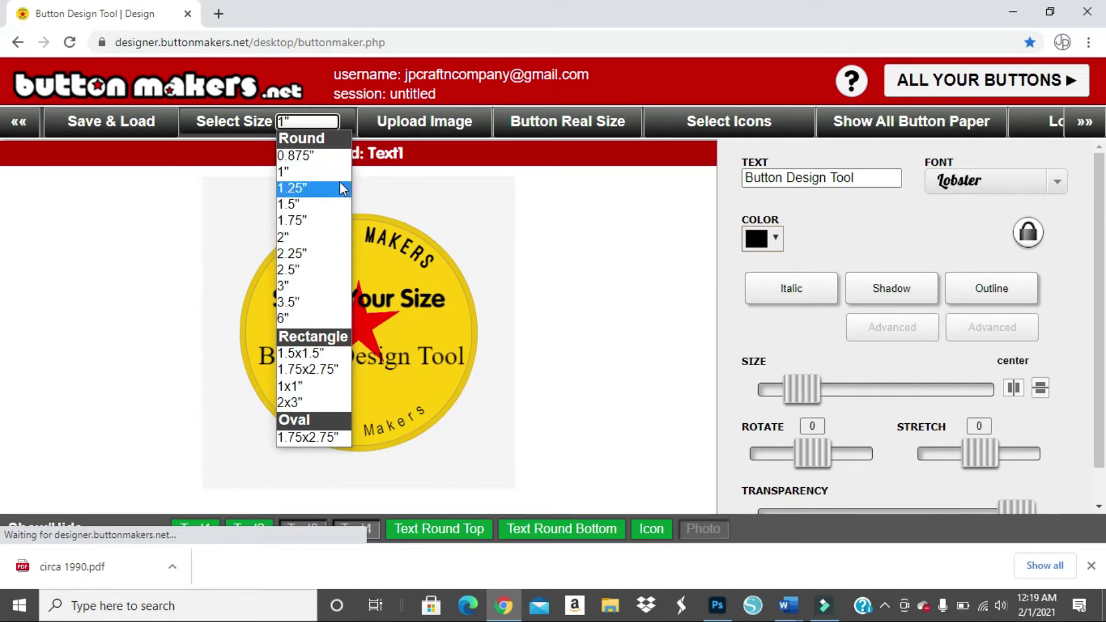
left_click(323, 173)
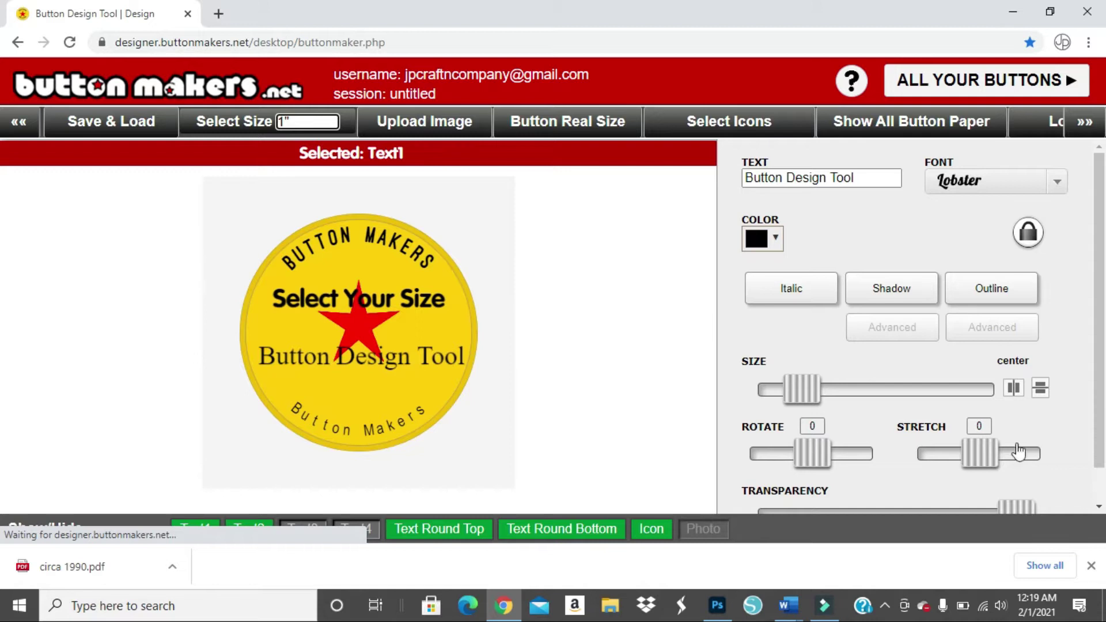
left_click_drag(1100, 420, 1100, 446)
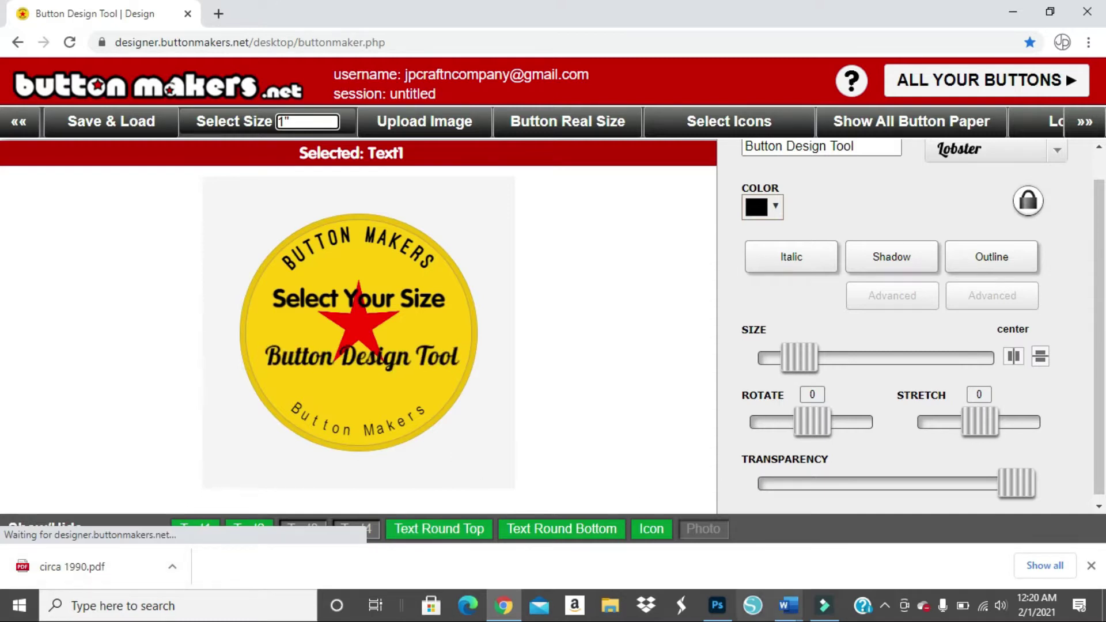
left_click(1091, 565)
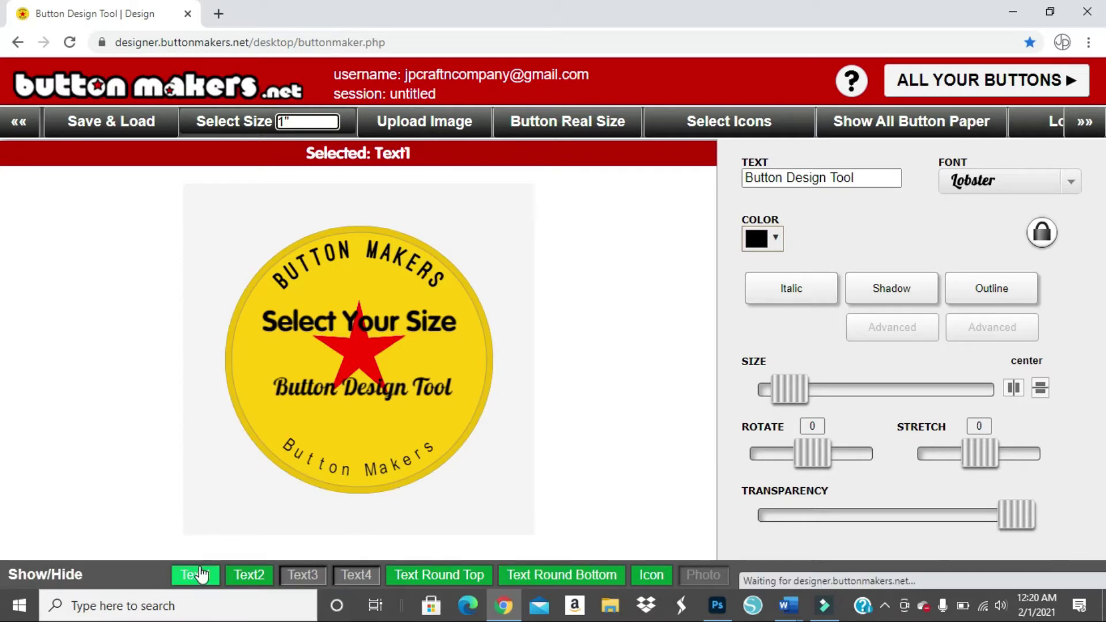
- Hide Text1, Text2, Text Round Top, Text Round Bottom and the red star icon
left_click(196, 579)
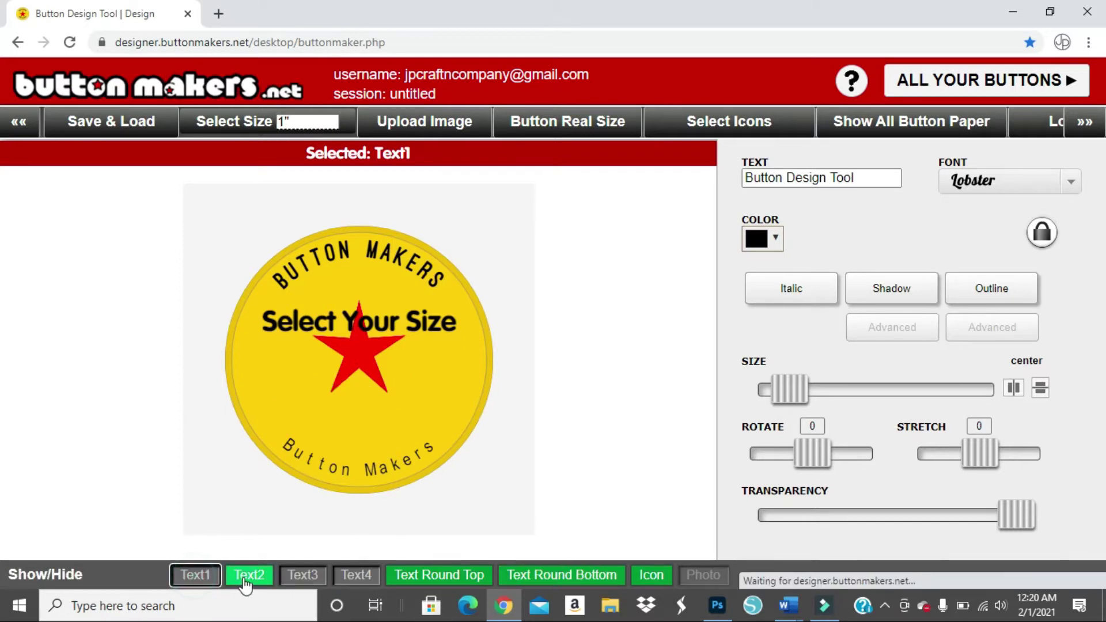
left_click(248, 578)
left_click(426, 579)
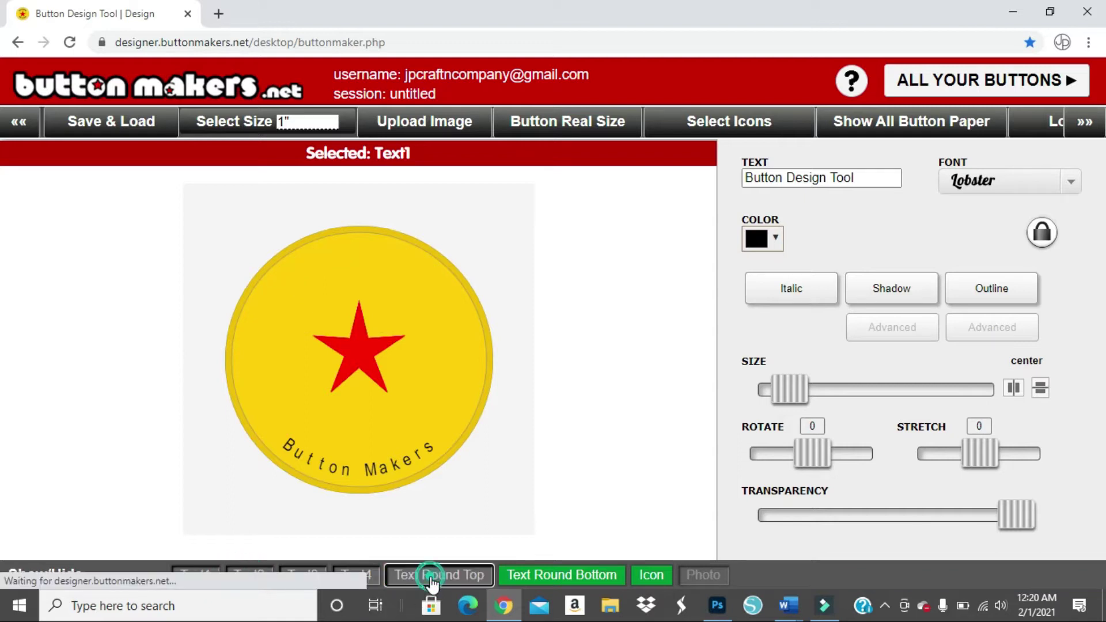
left_click(571, 576)
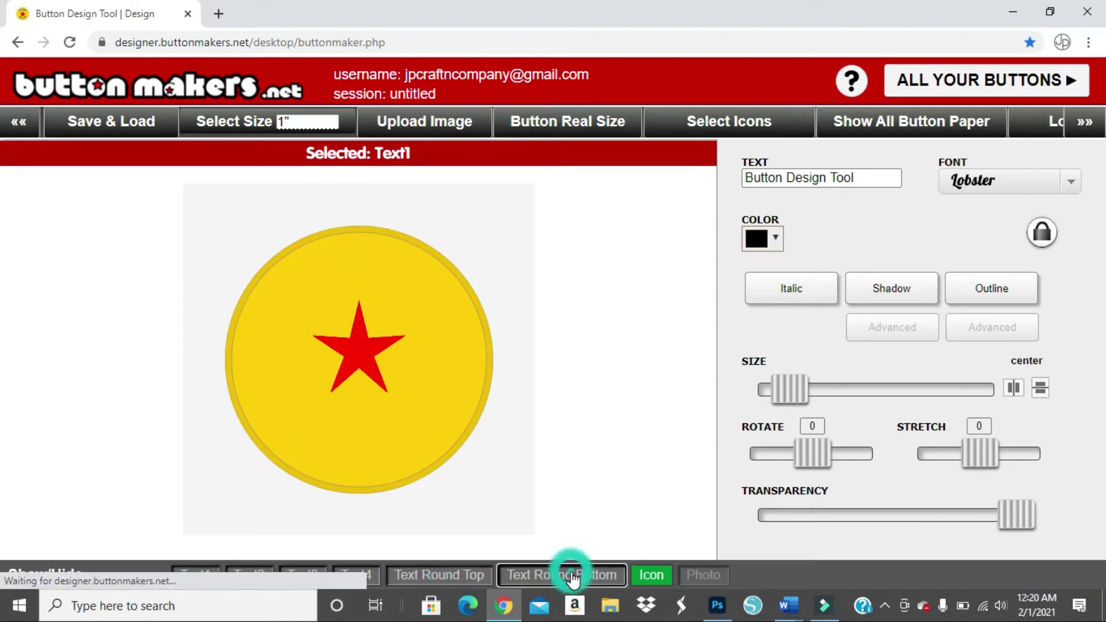
left_click(651, 575)
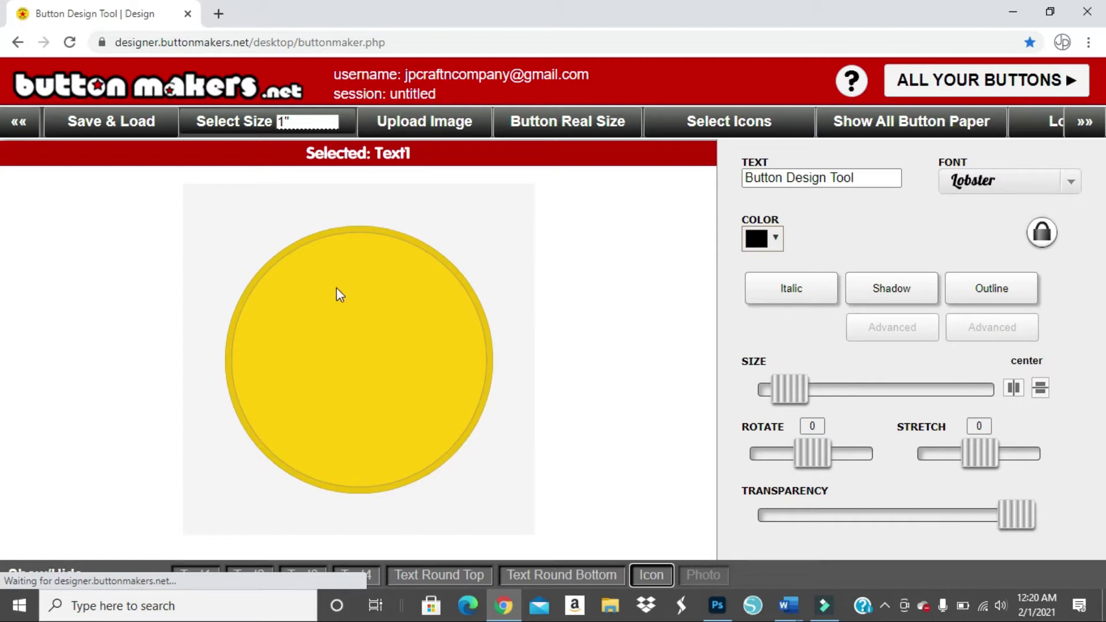
- Upload 'circa 1986 black' from the Pictures > buttons folder as the button's photo
left_click(466, 126)
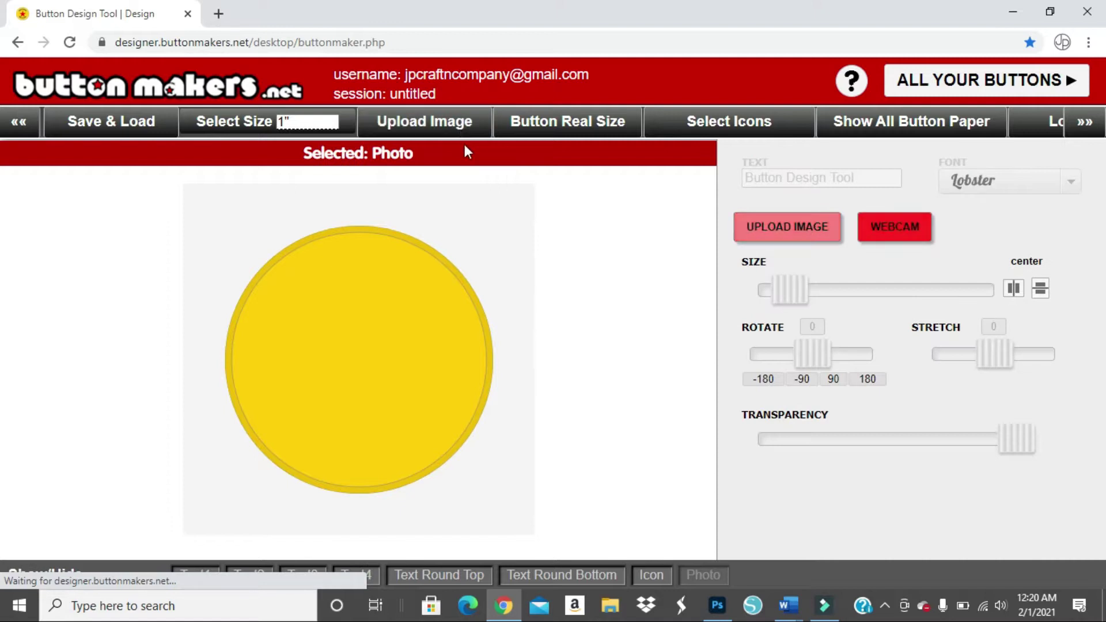
left_click(790, 228)
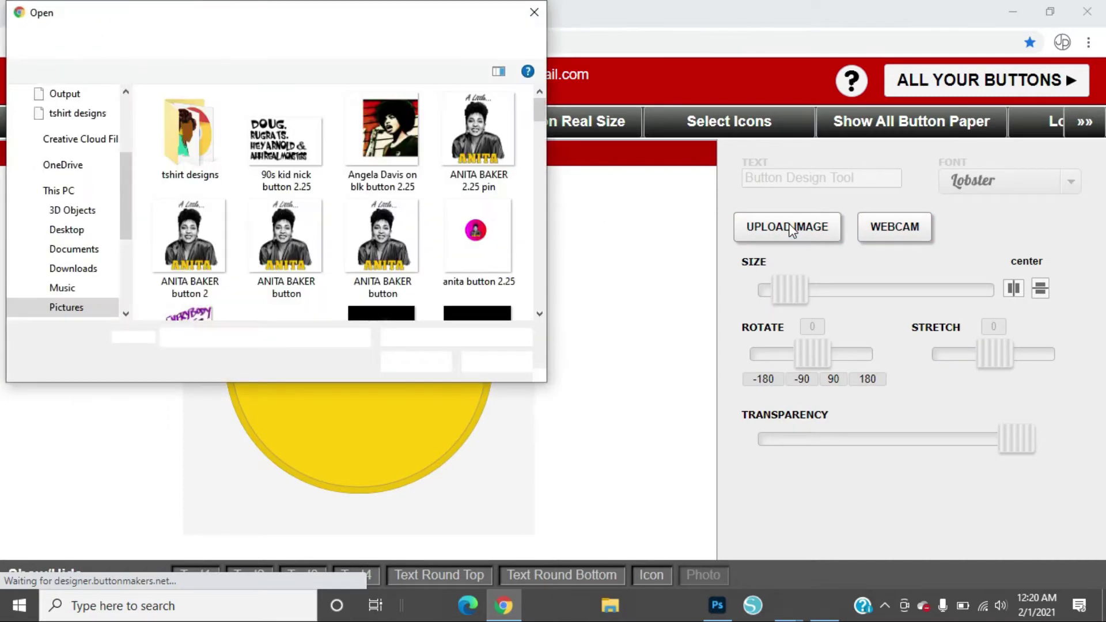
scroll(412, 237, "down", 3)
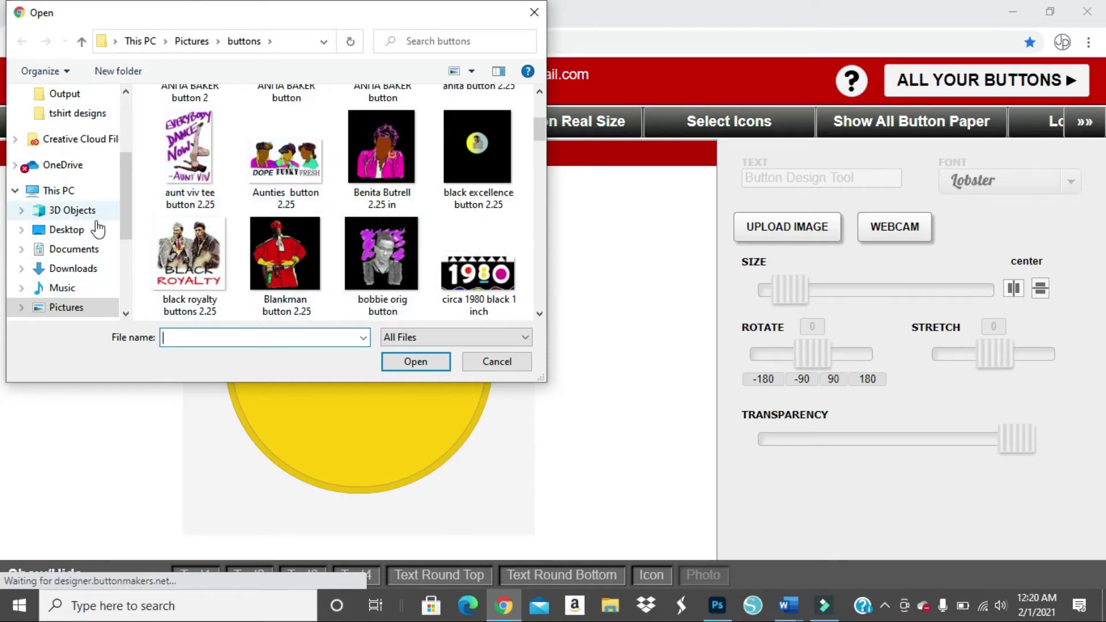
scroll(119, 190, "up", 1)
left_click(68, 133)
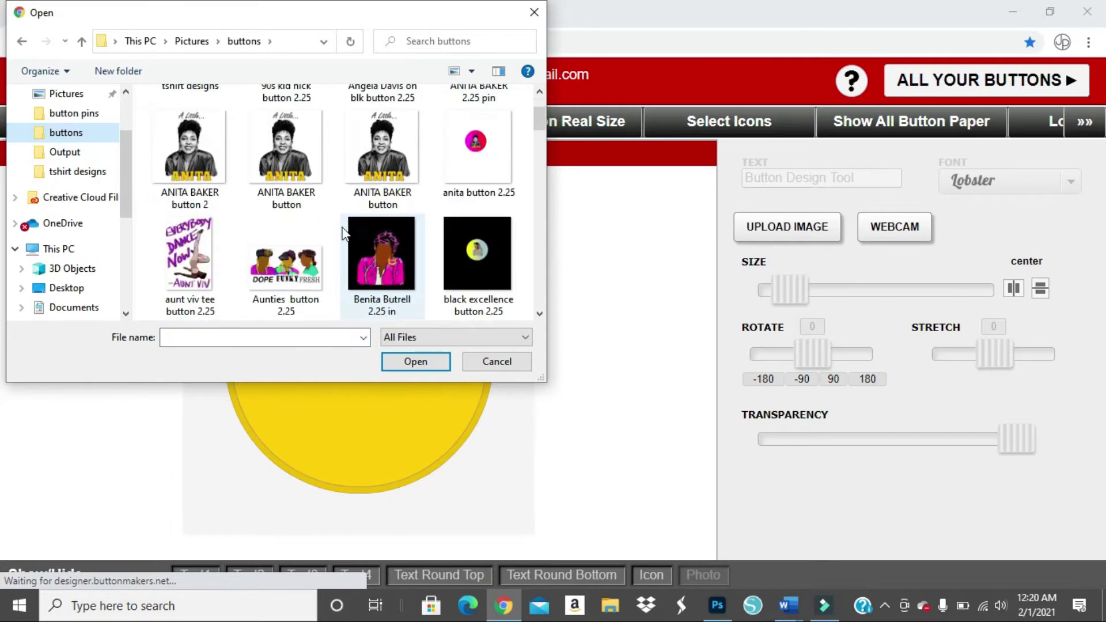
scroll(343, 233, "down", 5)
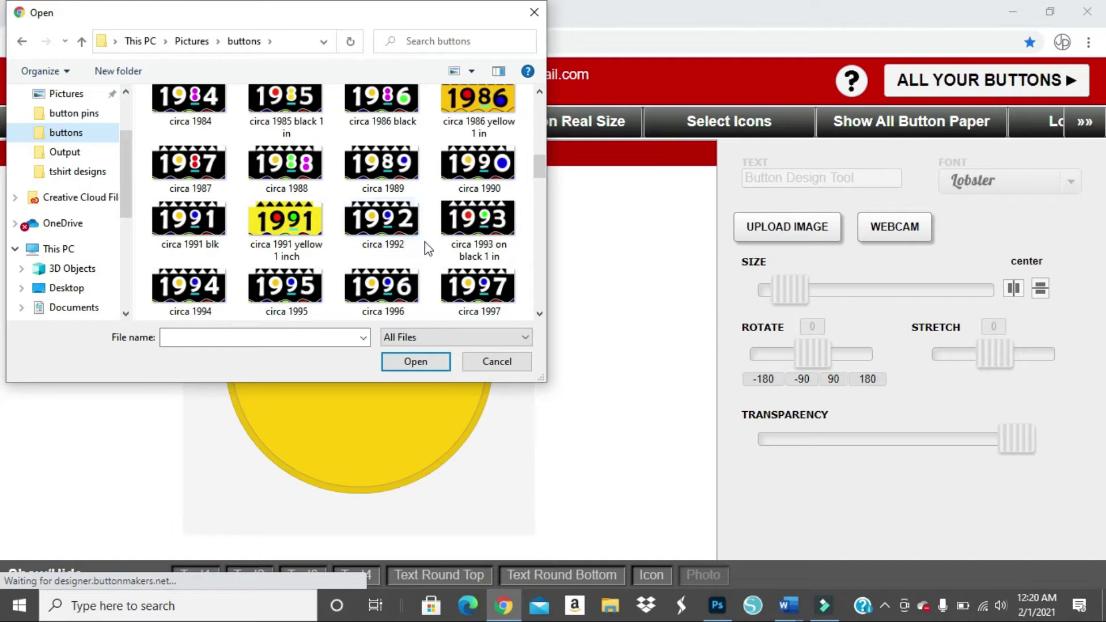
scroll(429, 247, "down", 2)
scroll(430, 248, "up", 3)
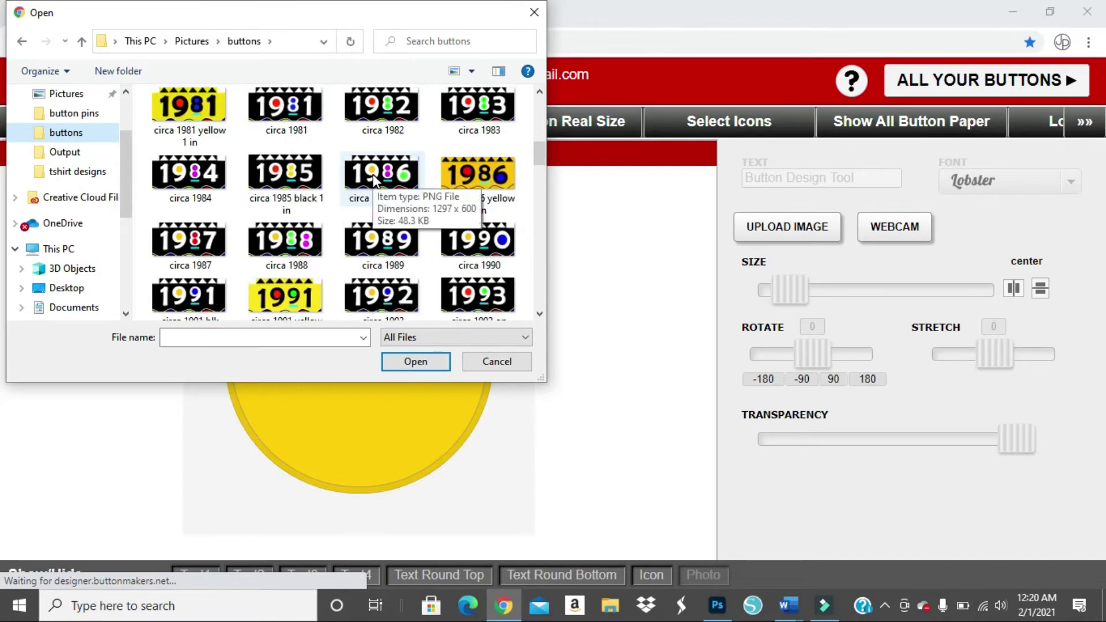
left_click(387, 186)
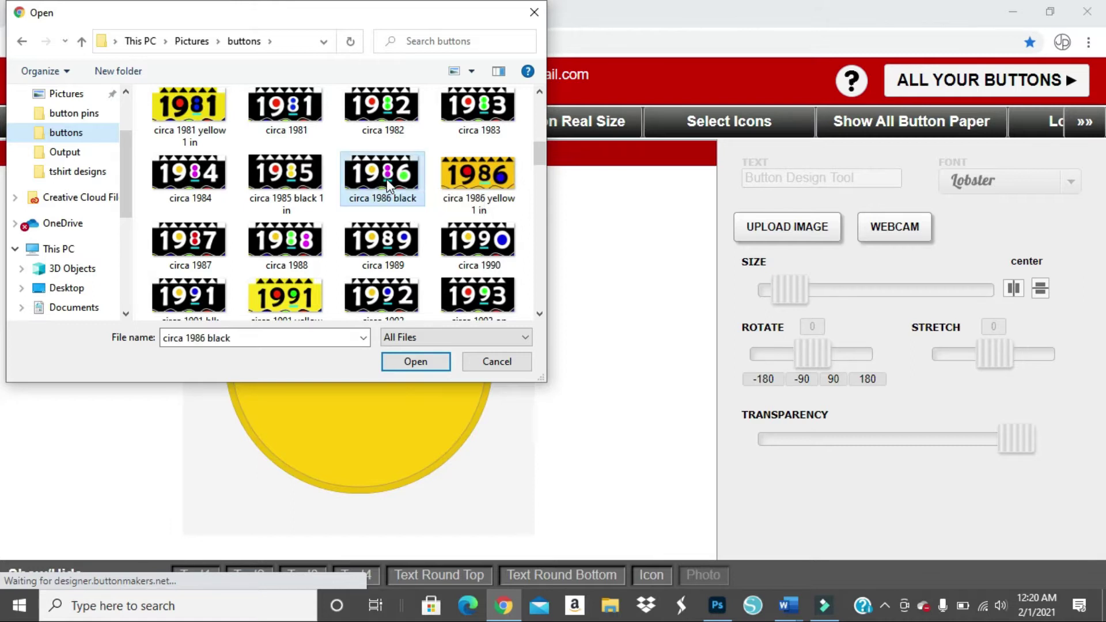
left_click(424, 363)
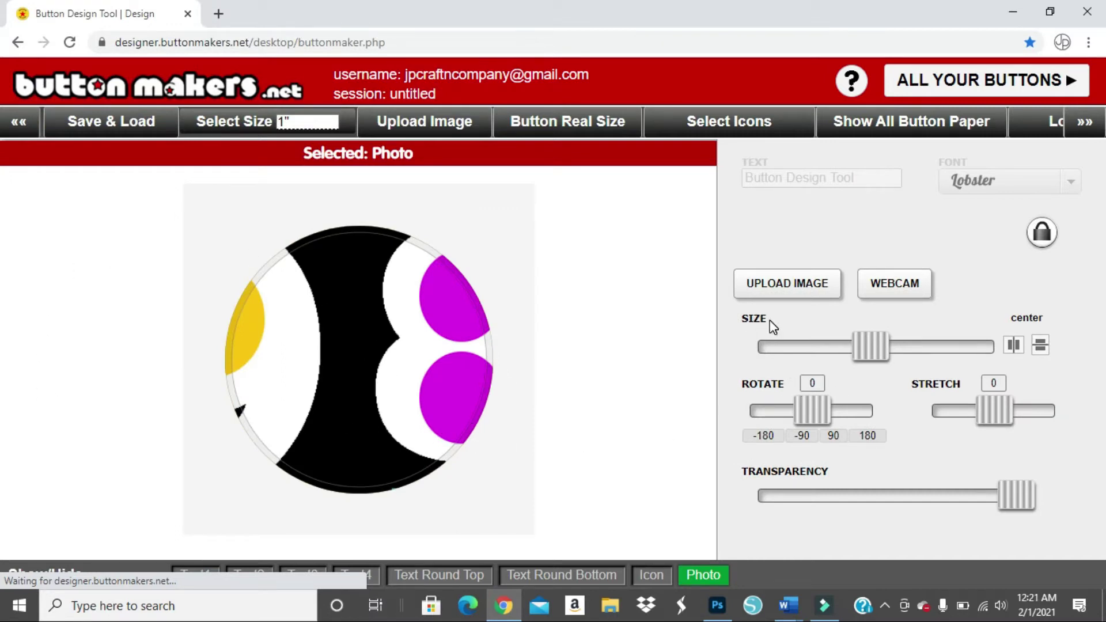
- Shrink the 1986 image with the SIZE slider and nudge it left to centre it
left_click_drag(871, 362, 771, 378)
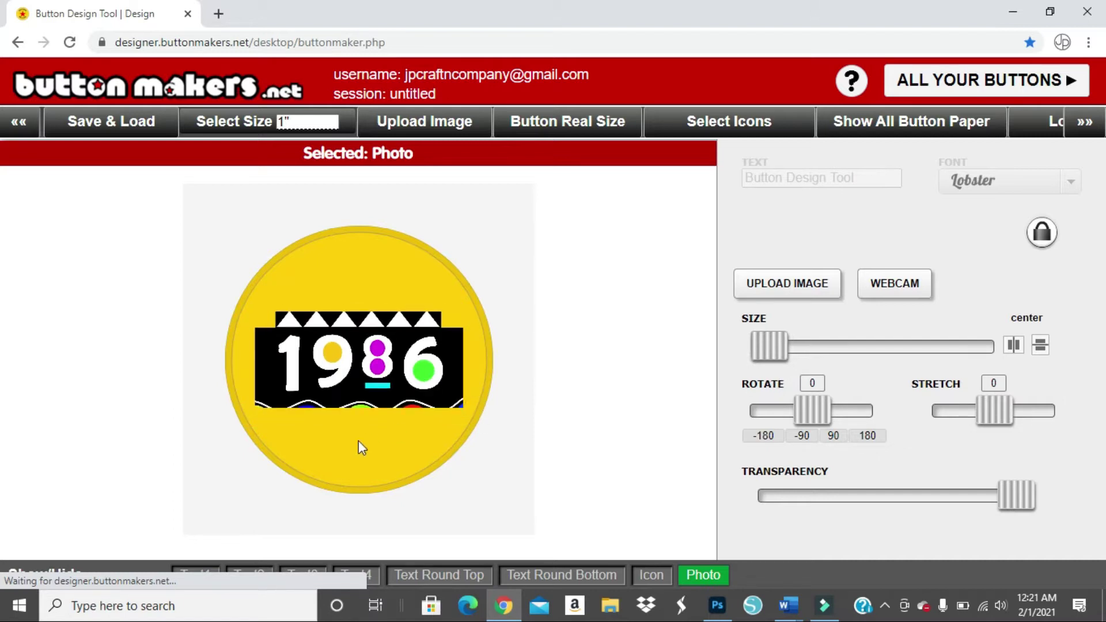
mouse_move(381, 375)
left_mouse_down()
mouse_move(371, 382)
mouse_move(382, 375)
left_mouse_up()
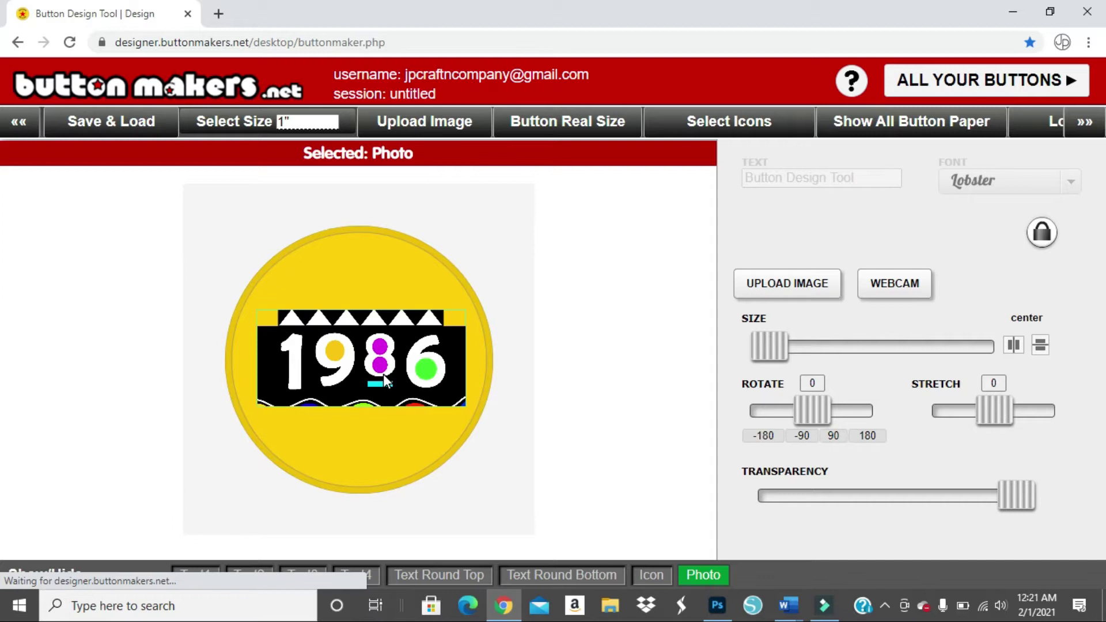
- Return to the Photoshop 1999 logo document, leaving the 1986 design in the browser
left_click(718, 611)
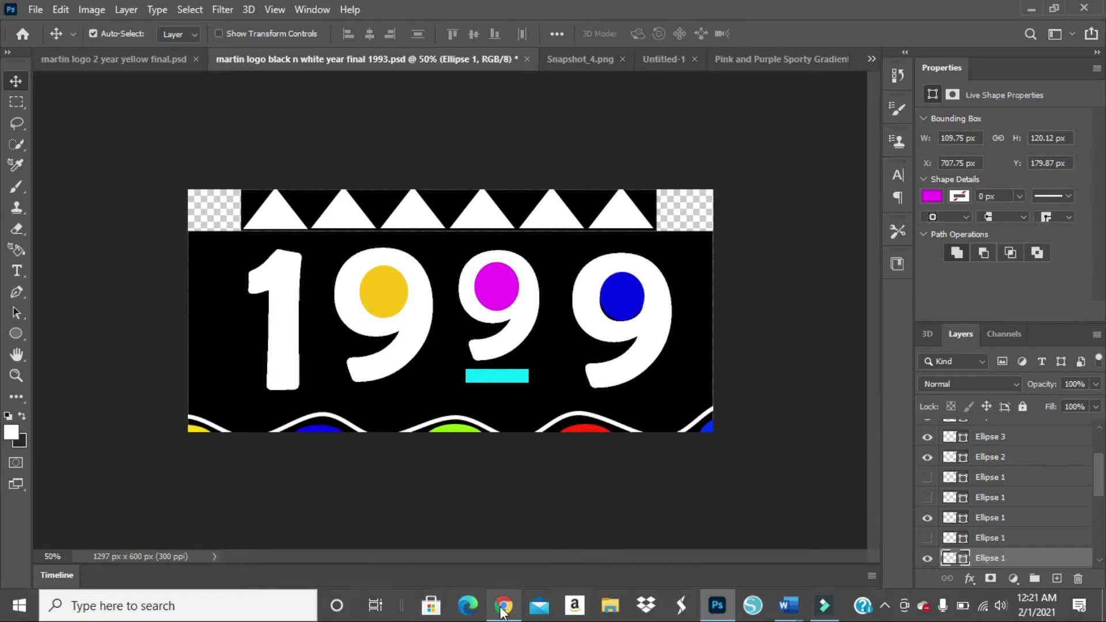
mouse_move(499, 614)
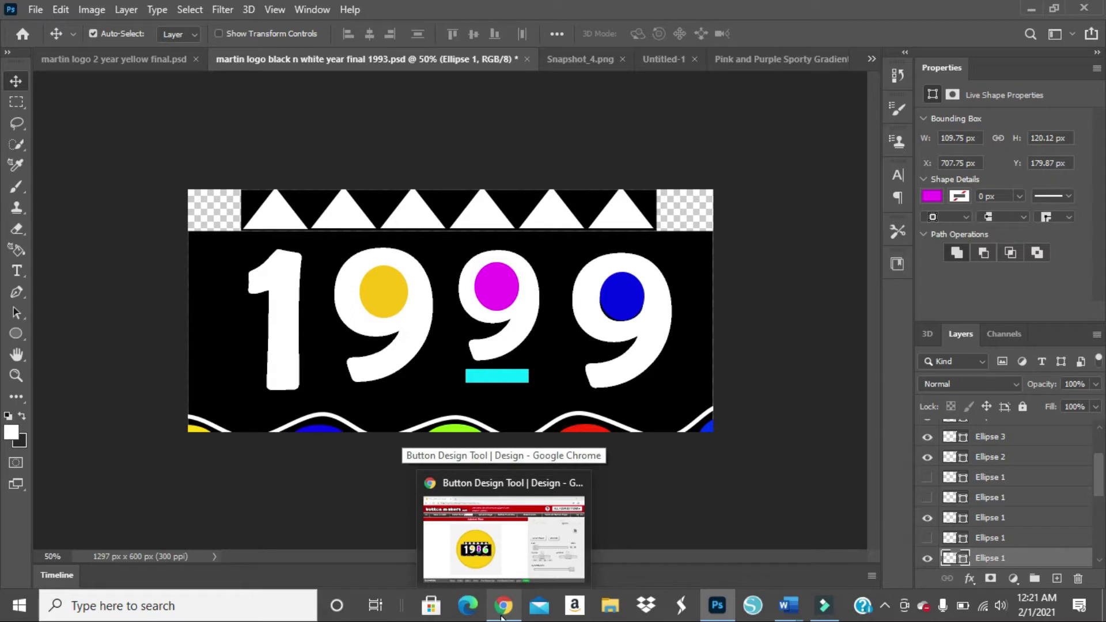
left_click(505, 616)
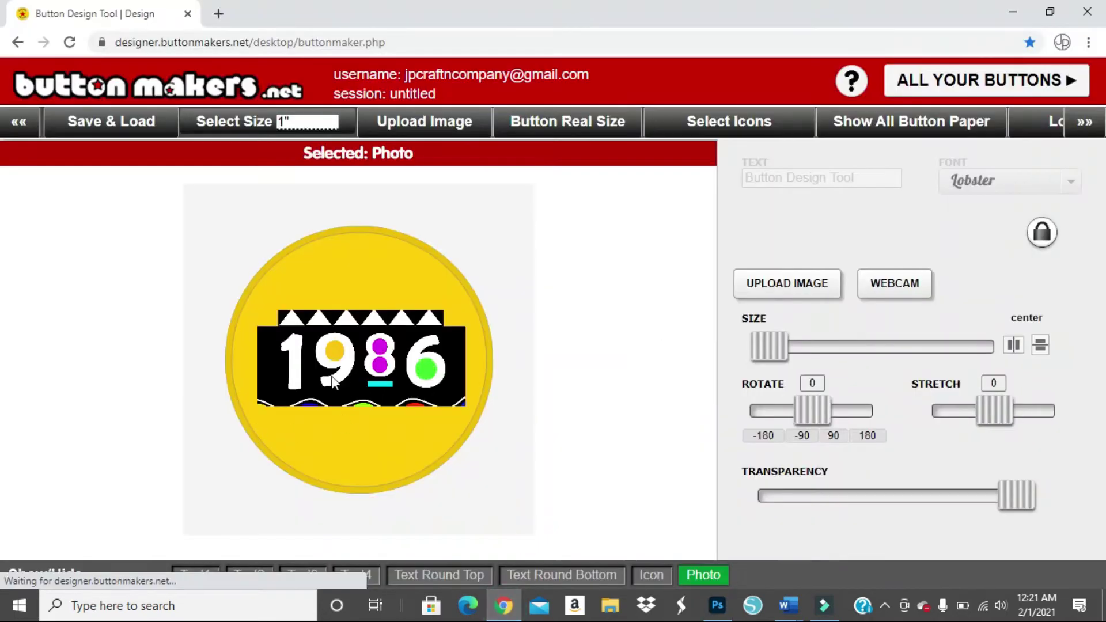
left_click_drag(378, 375, 381, 371)
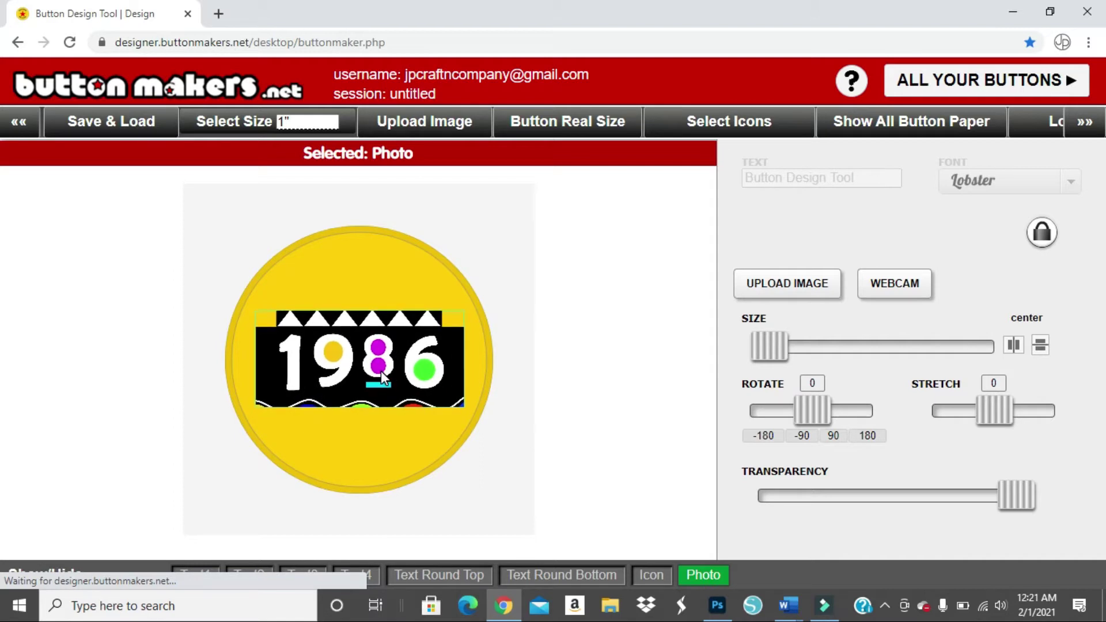
left_click(619, 330)
- Give the background a radial gradient with blue as the first colour and adjust the blend
left_click(383, 274)
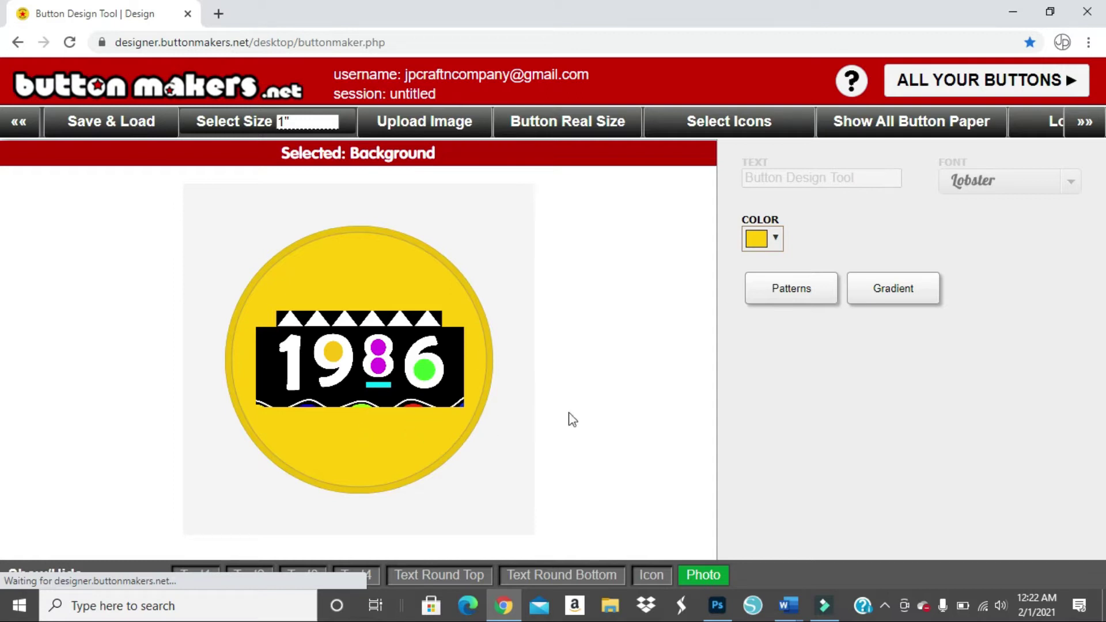
left_click(806, 294)
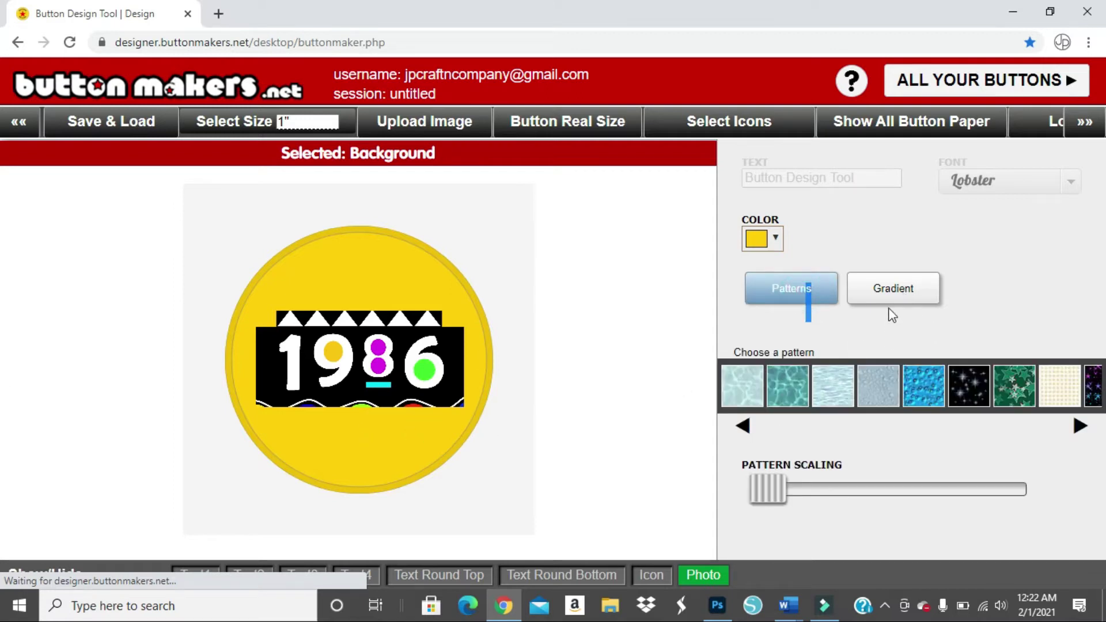
left_click(895, 291)
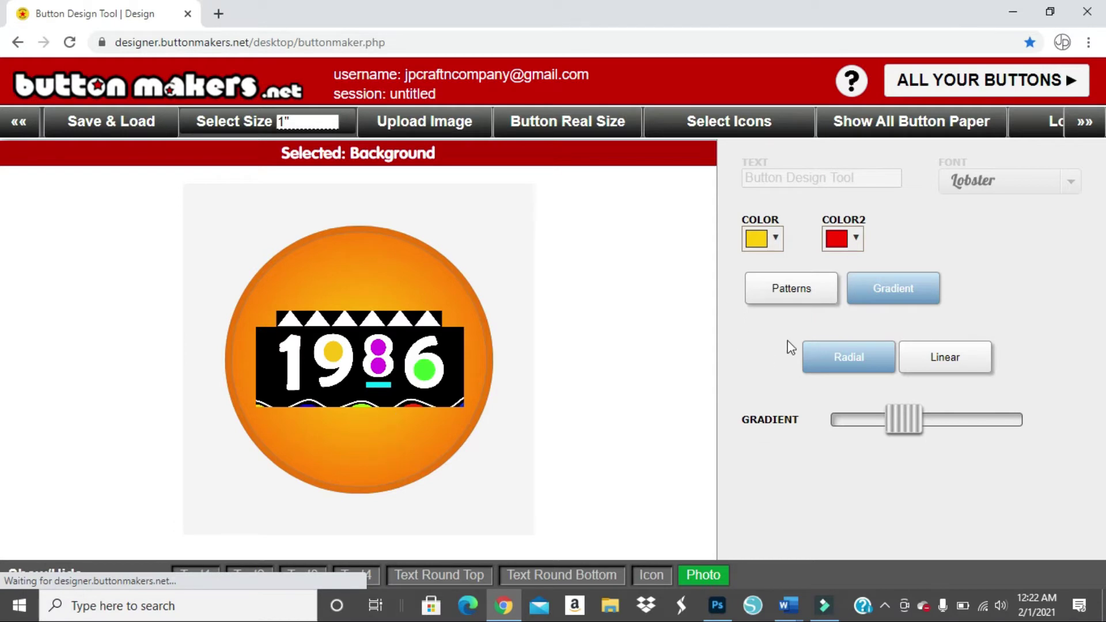
left_click(776, 238)
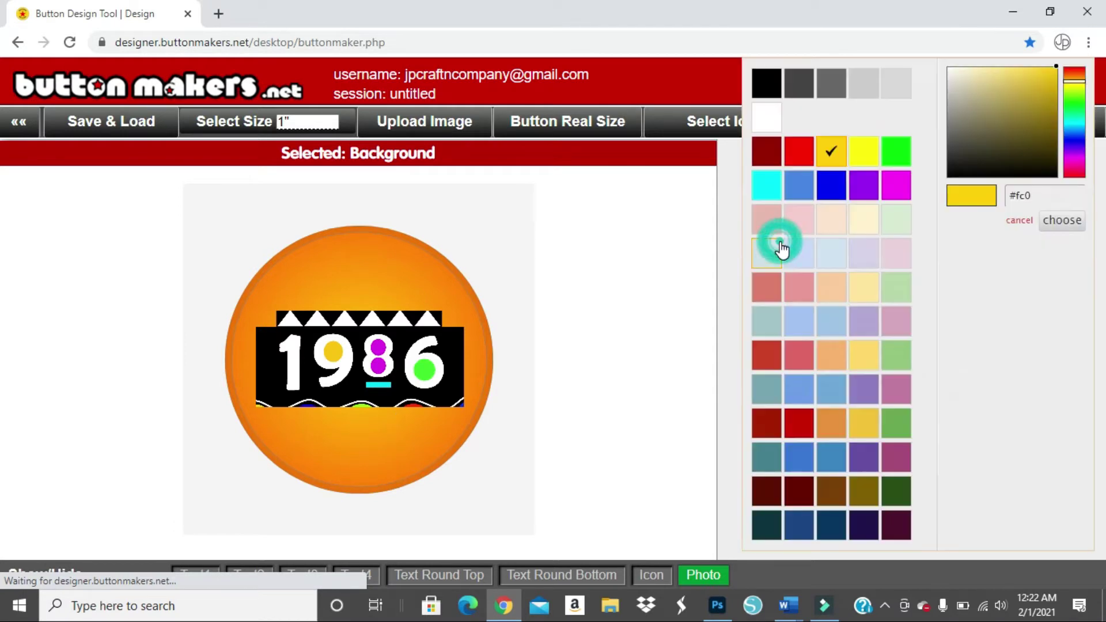
left_click(830, 185)
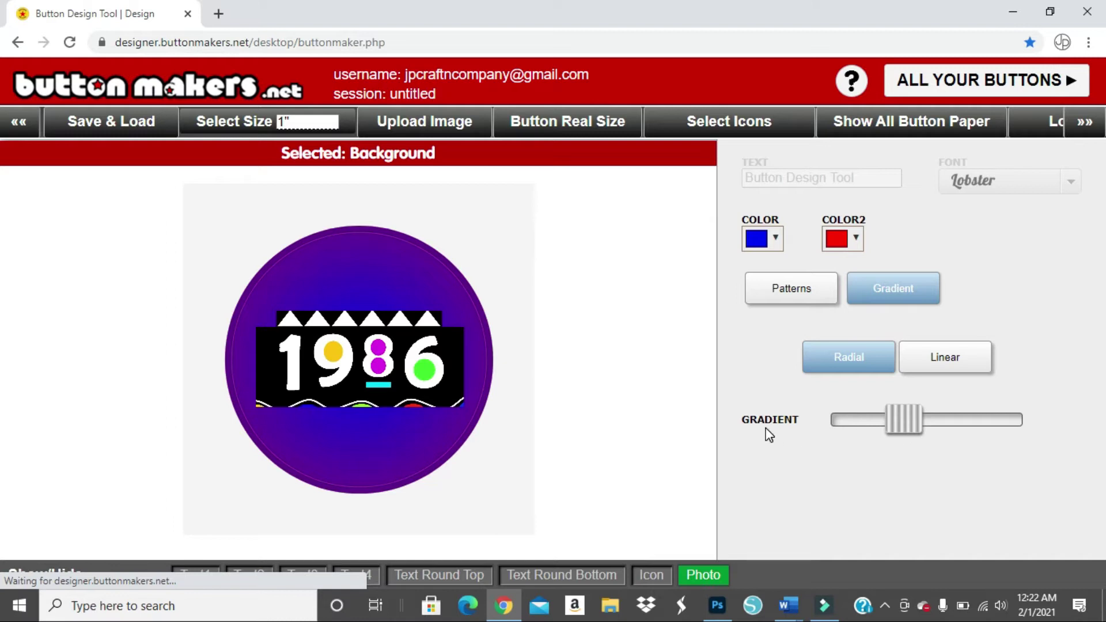
left_click_drag(909, 426, 834, 441)
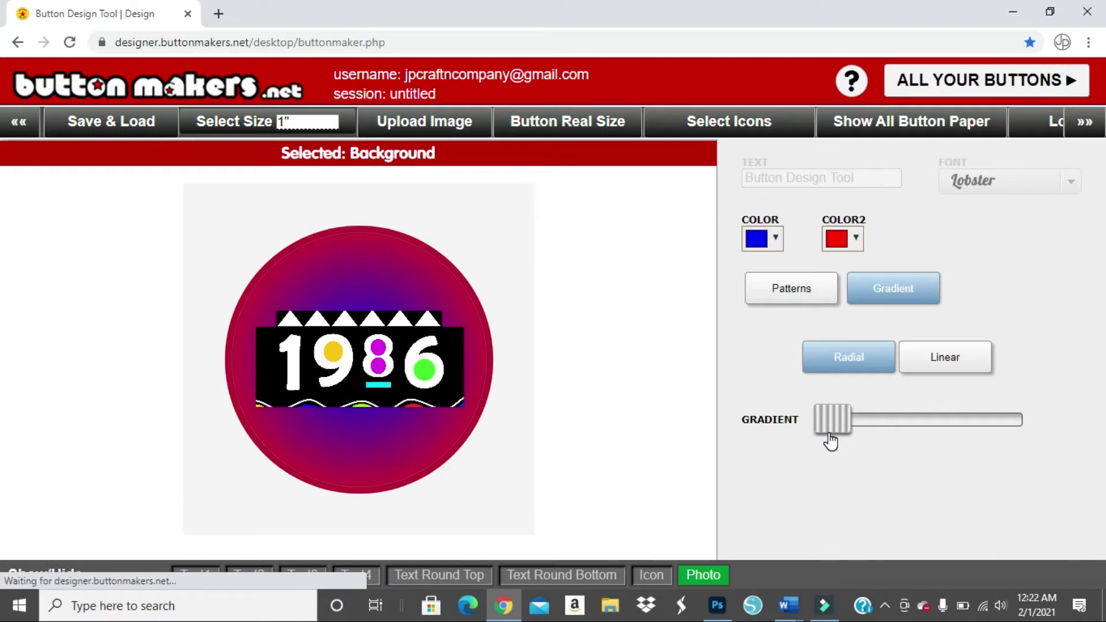
left_click_drag(830, 441, 899, 441)
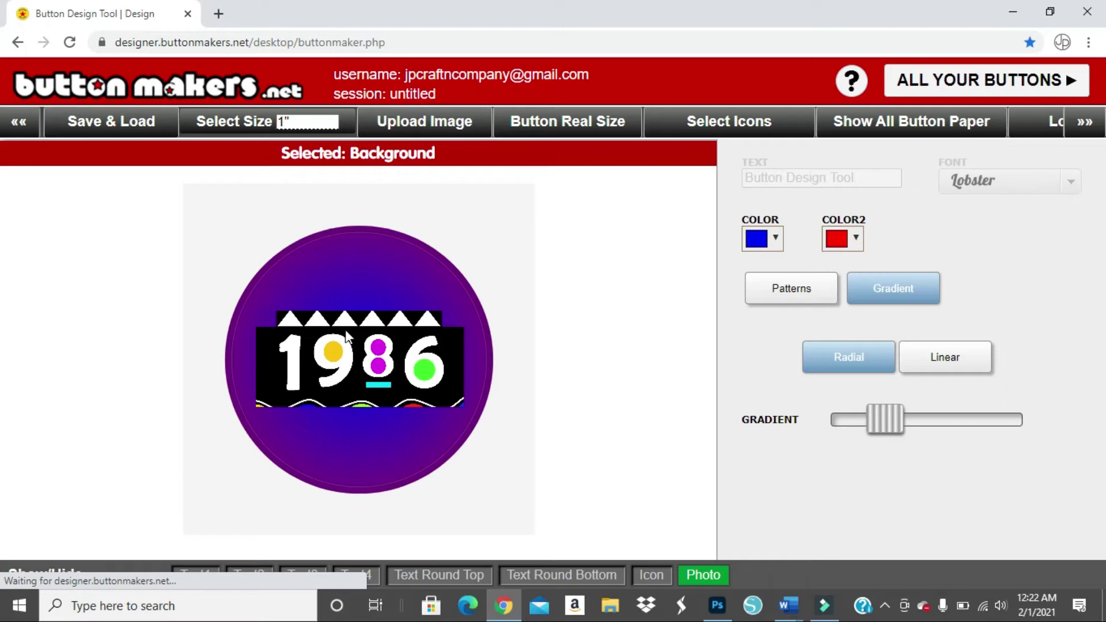
- Make the gradient linear and shift the blend left, blue at left to red at right
left_click(959, 368)
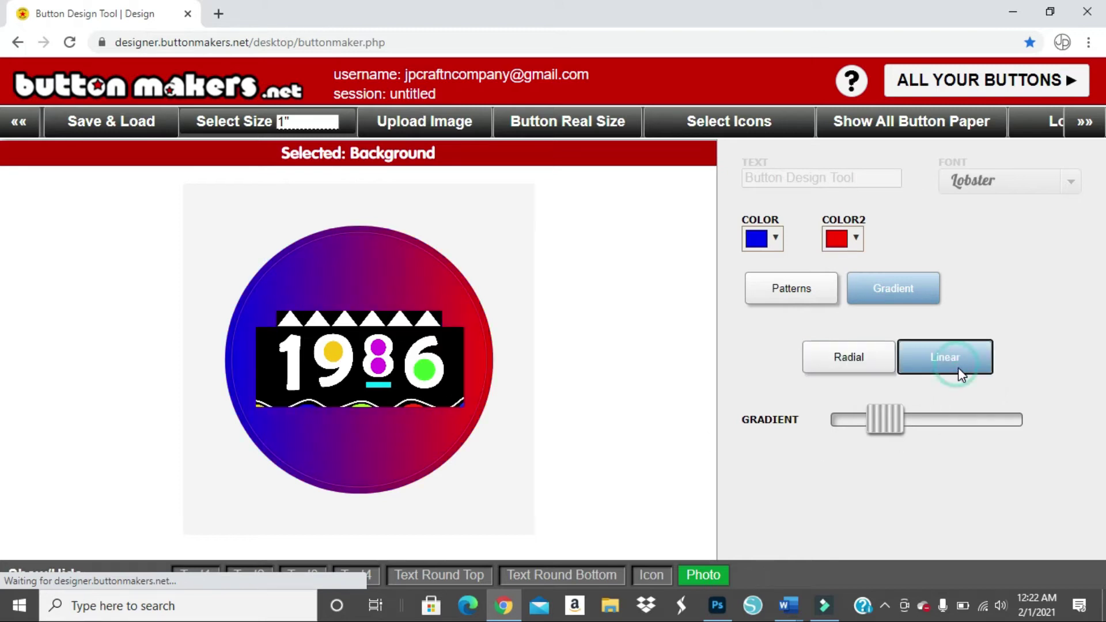
left_click_drag(883, 425, 786, 423)
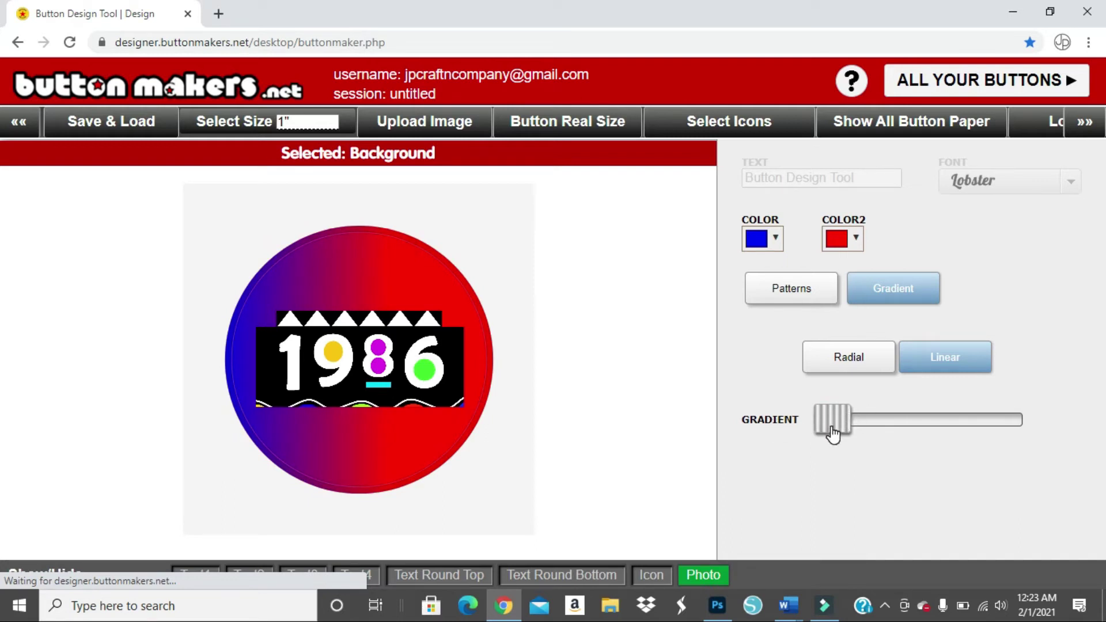
mouse_move(833, 433)
left_mouse_down()
mouse_move(848, 432)
mouse_move(835, 430)
left_mouse_up()
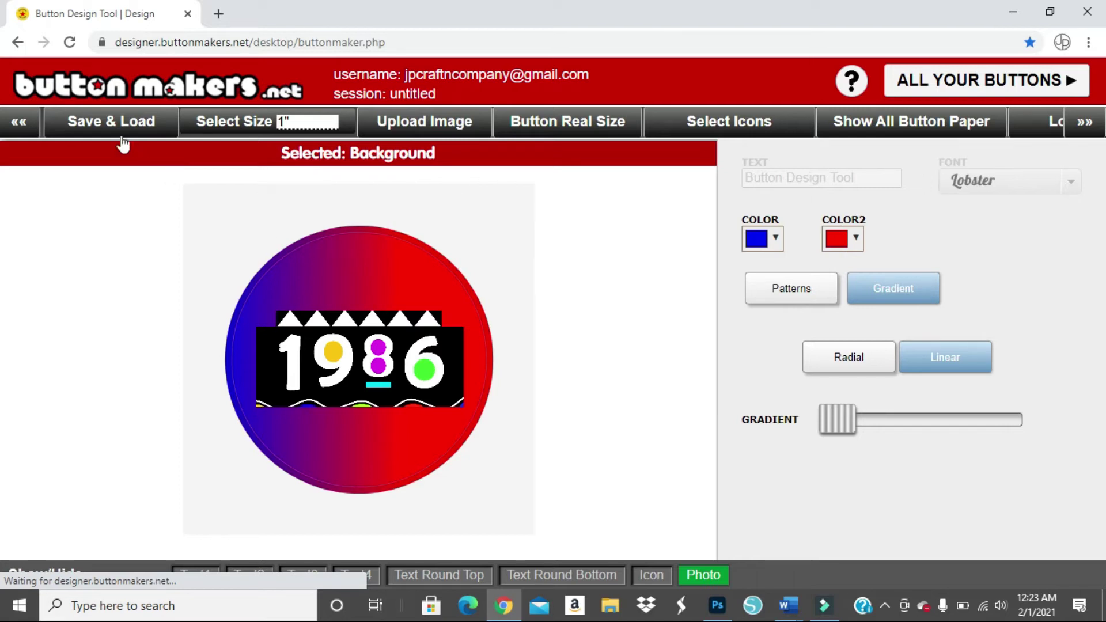
- Save the blue-to-red 1986 design with Save & Load > Save this Button, confirming YES
left_click(94, 124)
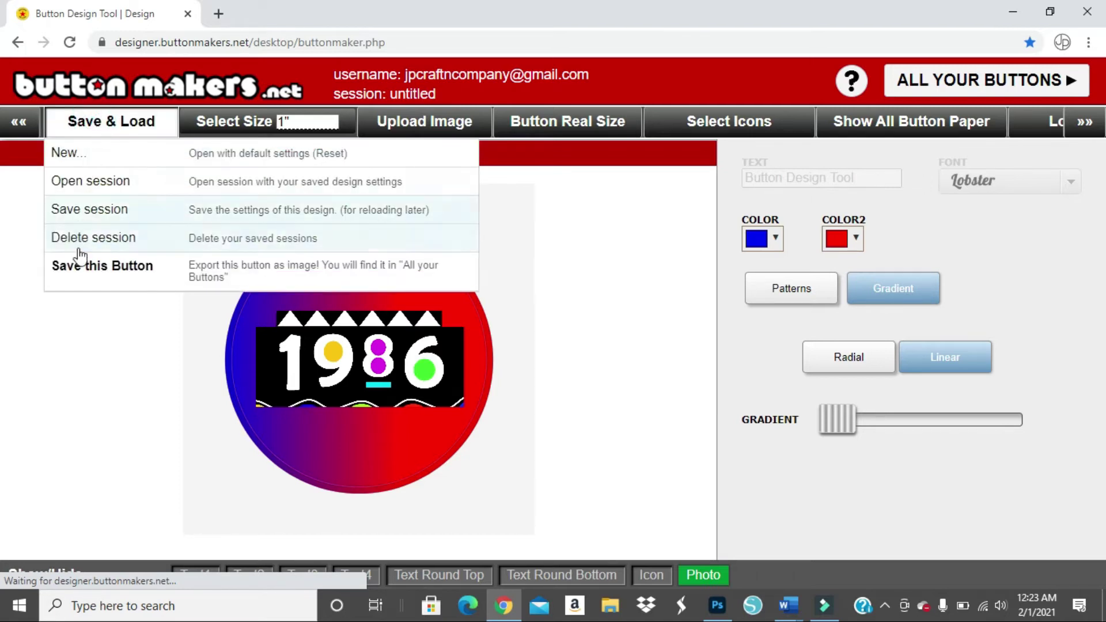
left_click(79, 278)
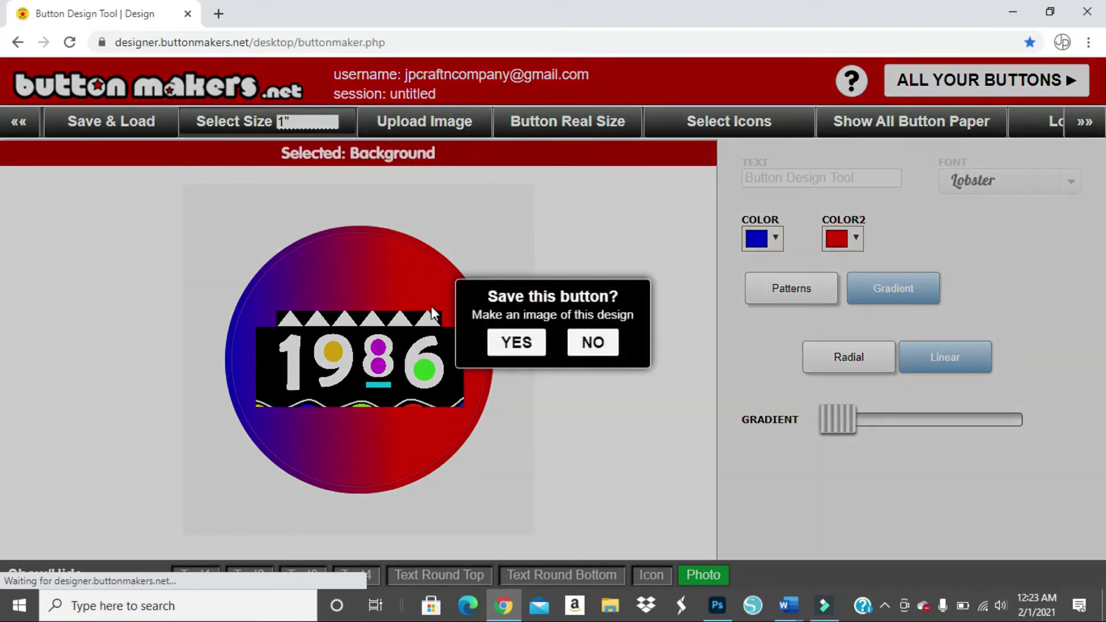
left_click(515, 342)
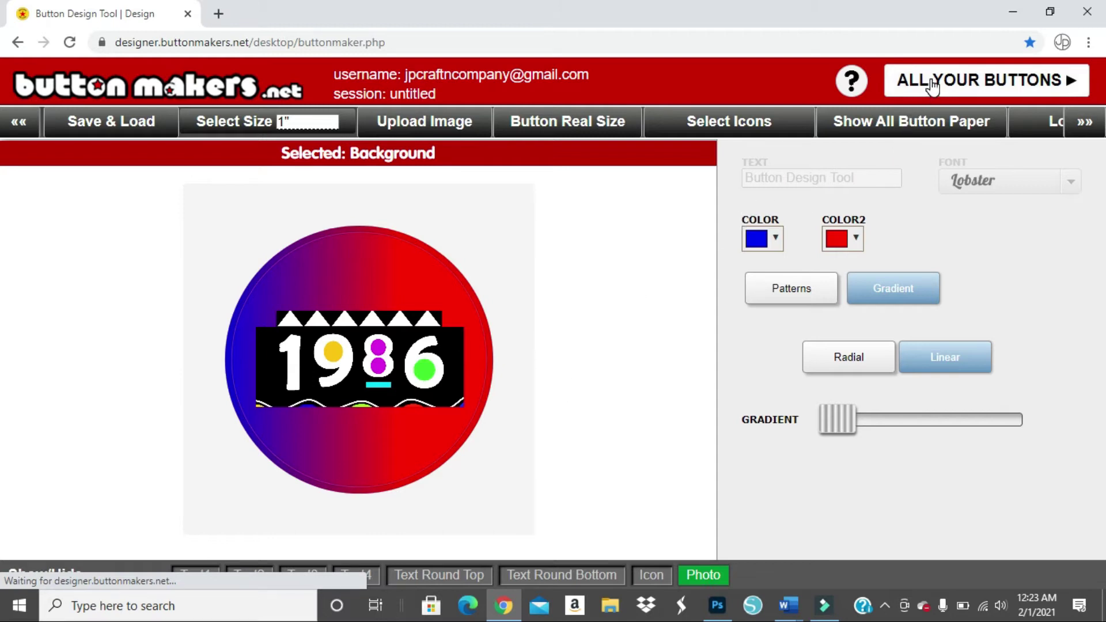
- Open All Your Buttons and select the new 1986 button to get its print sheet
left_click(956, 90)
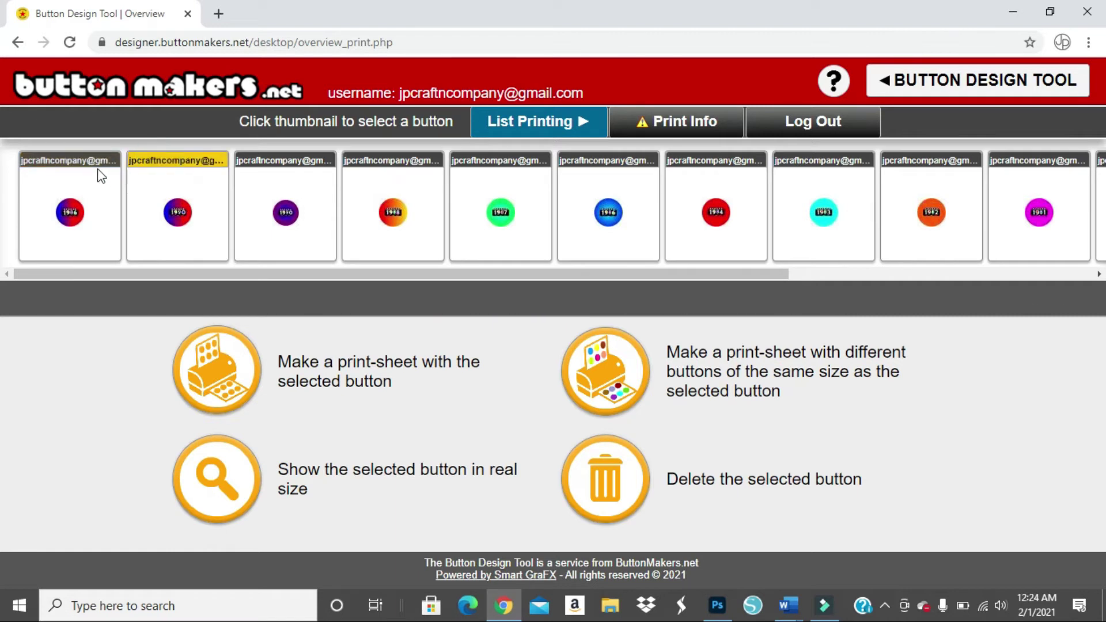
left_click(69, 164)
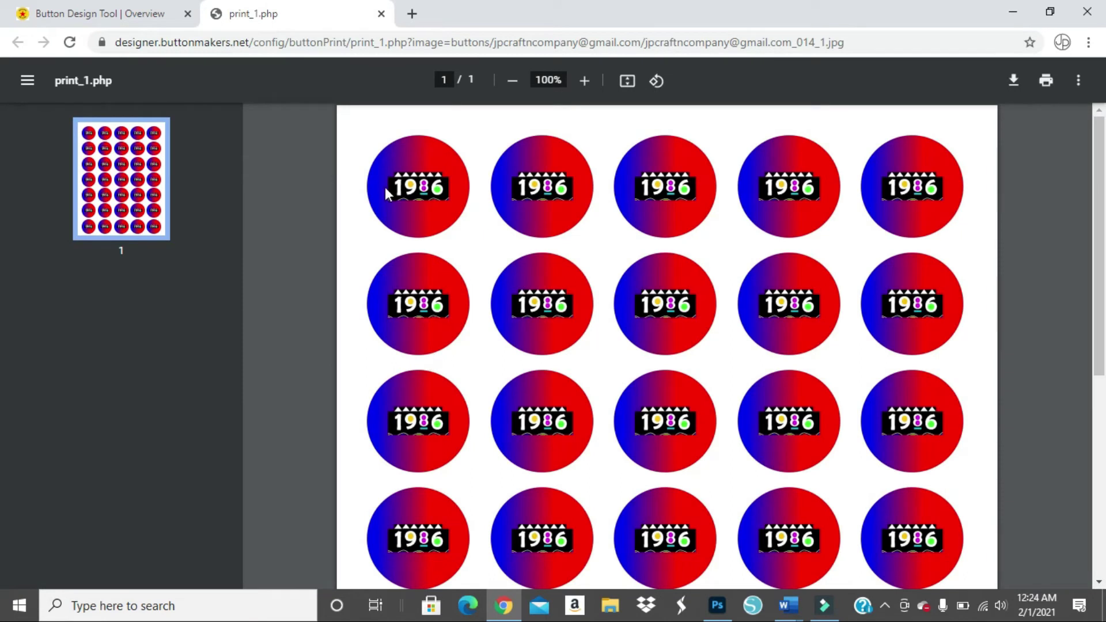
- Review the full sheet of repeated 1986 buttons and bring up the PDF's save dialog
scroll(553, 311, "down", 8)
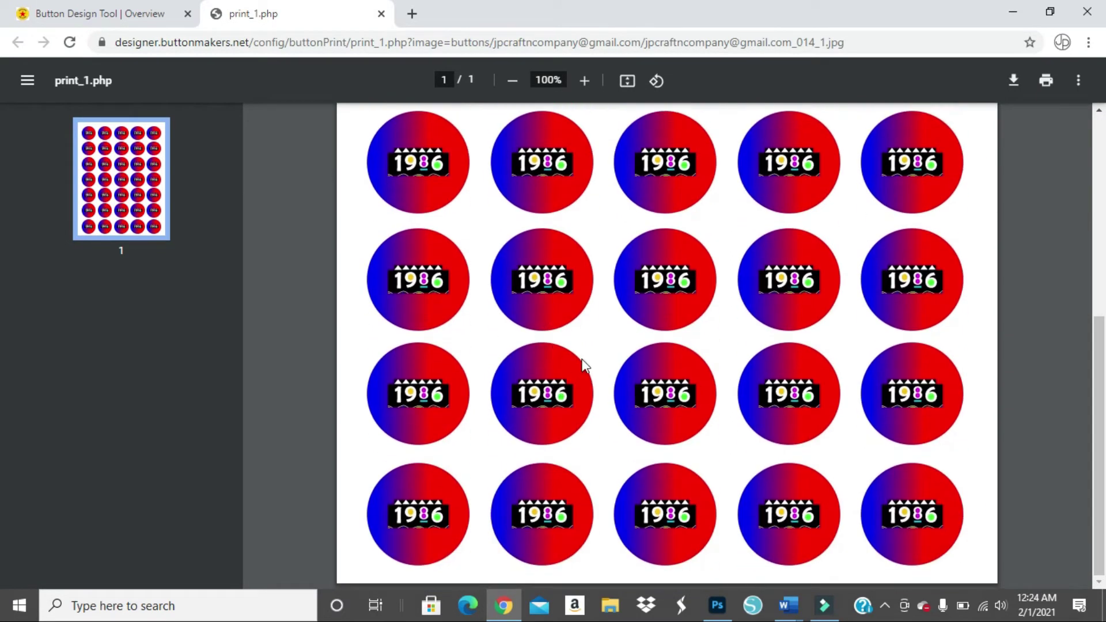
scroll(600, 366, "up", 6)
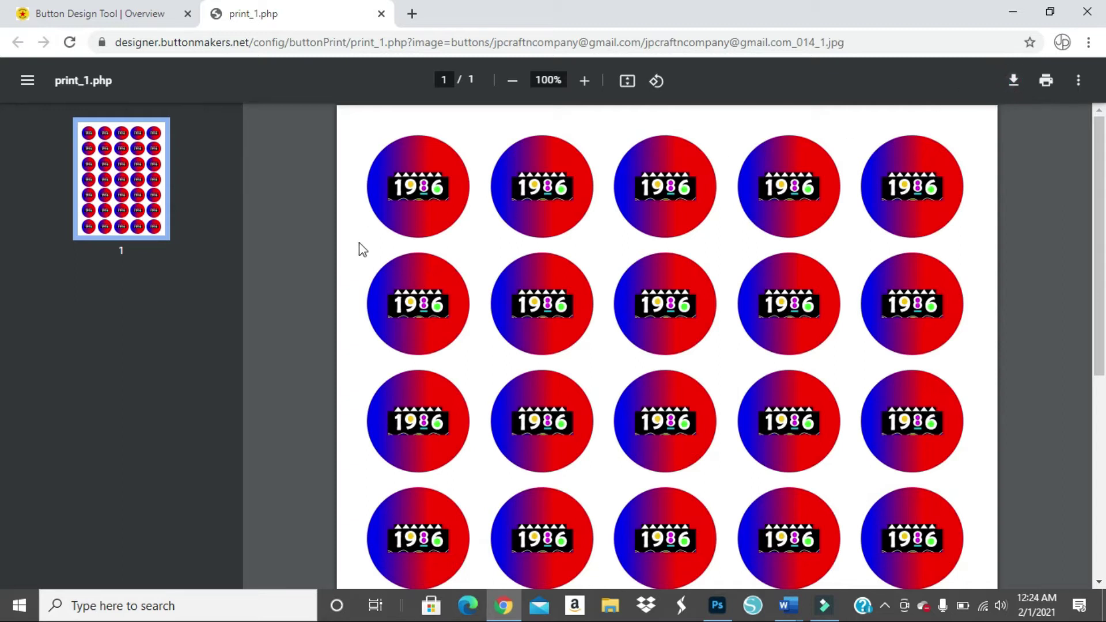
key("ctrl+s")
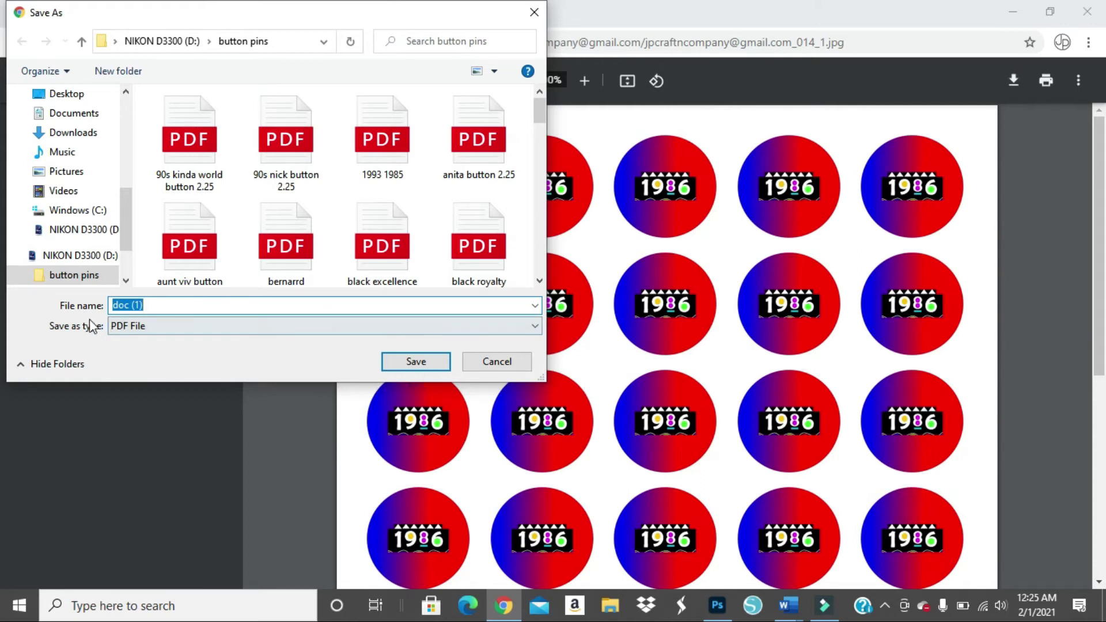
- Name the print sheet file 'circa 1986' and close the Save As dialog
type("circa")
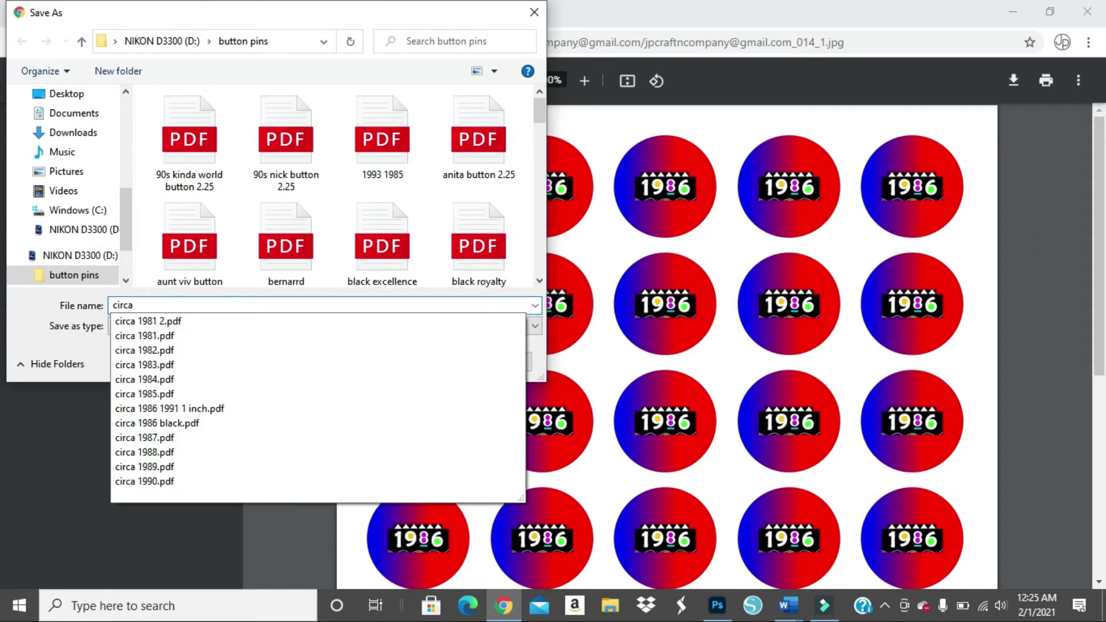
type(" 1986")
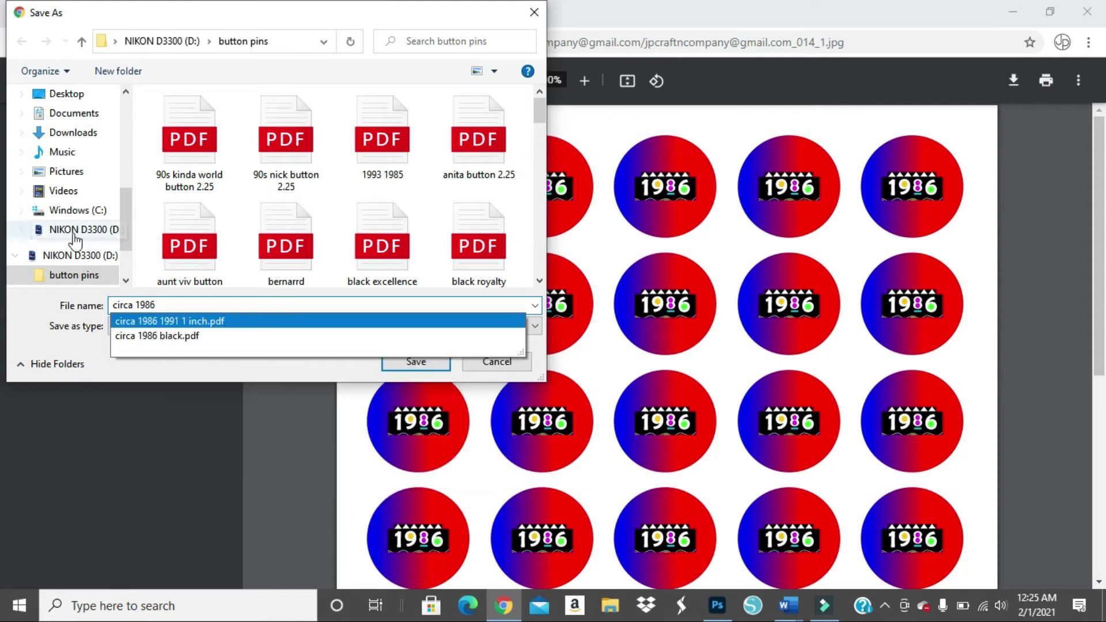
left_click(514, 369)
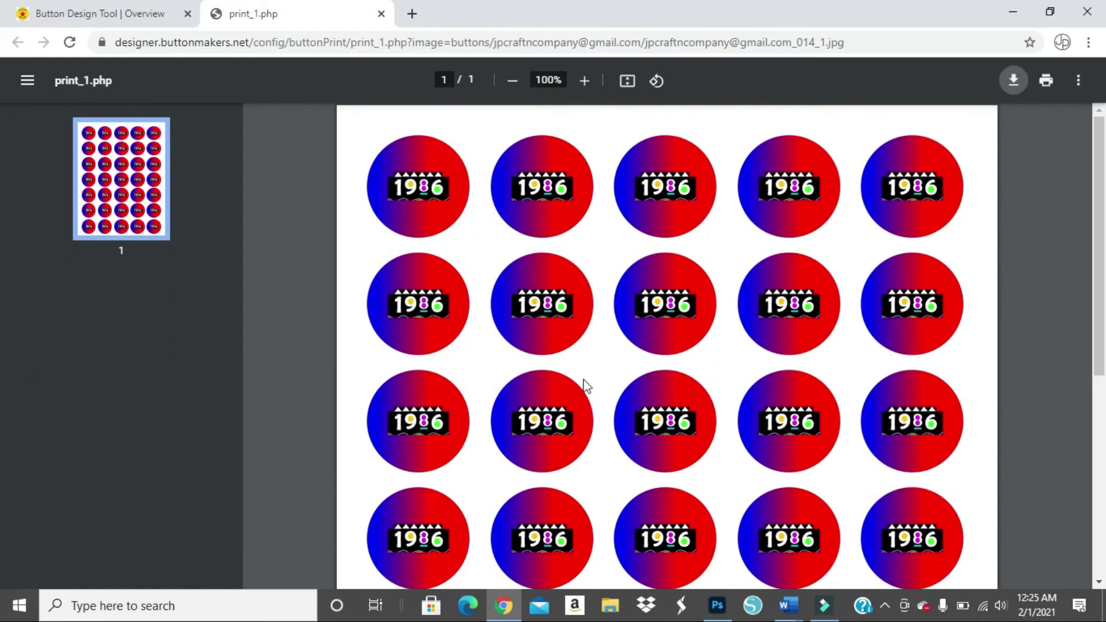
scroll(634, 369, "down", 2)
scroll(731, 330, "up", 1)
scroll(741, 345, "down", 1)
scroll(704, 324, "up", 1)
- Close the print_1.php tab and start a print sheet mixing different 1" round buttons
left_click(382, 15)
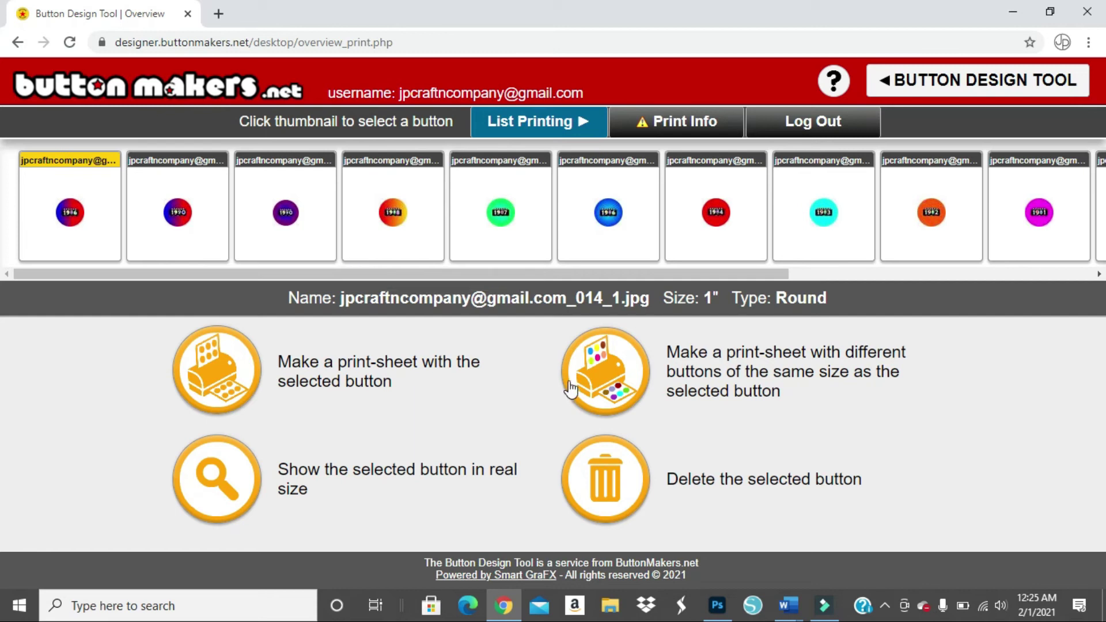
left_click(622, 380)
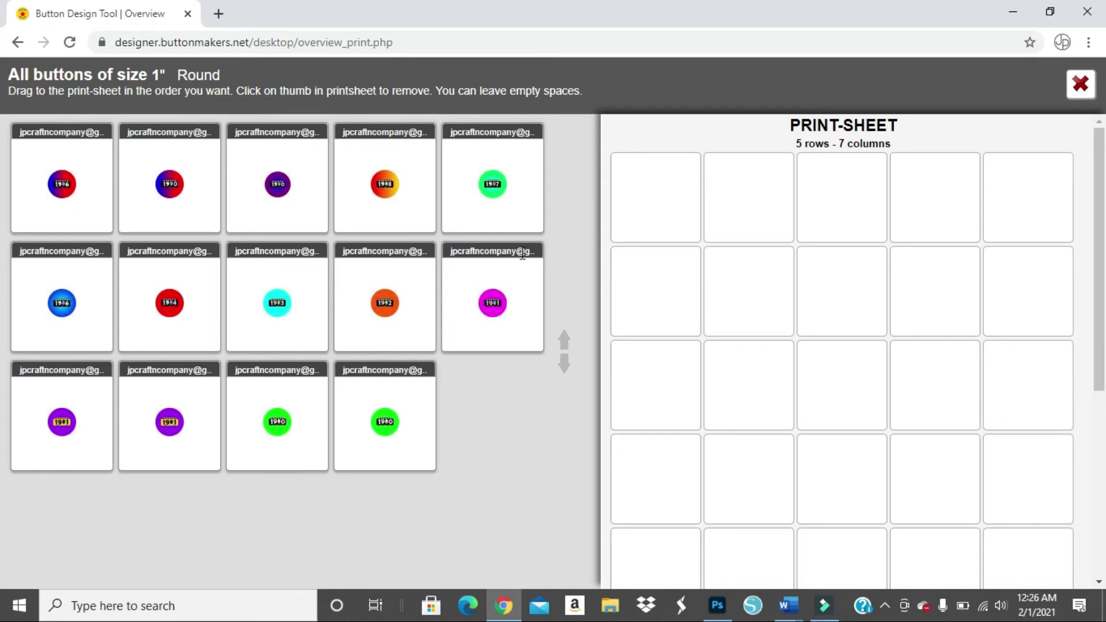
- Fill the first sheet cells with the 1990, 1988, 1987, 1982 and another 1990 button
left_click_drag(175, 191, 667, 228)
left_click_drag(394, 190, 764, 202)
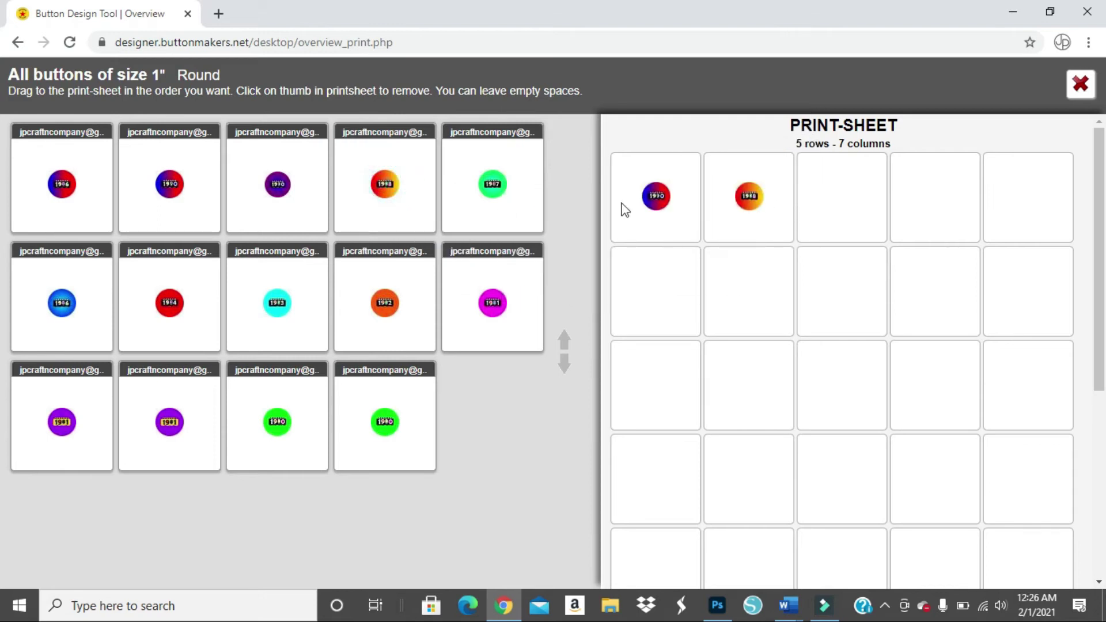
left_click_drag(493, 196, 834, 224)
left_click_drag(456, 324, 668, 294)
left_click_drag(181, 205, 756, 359)
left_click_drag(654, 306, 589, 306)
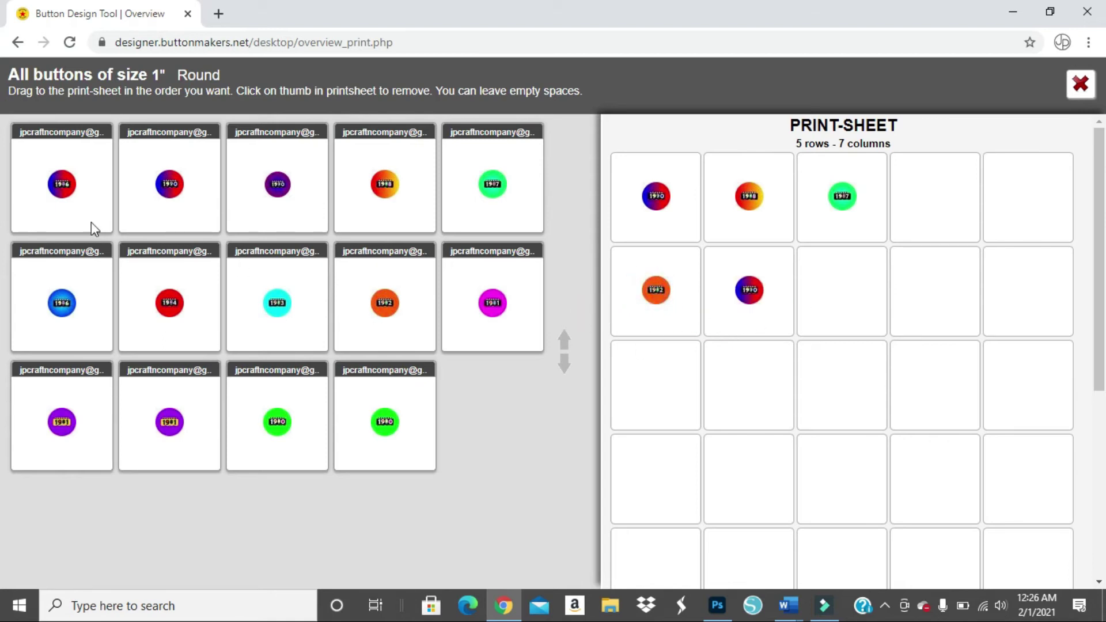
- Add the new 1986 button, more gradient buttons, and cyan 1983 buttons to lower rows
left_click_drag(75, 197, 763, 420)
left_click_drag(183, 192, 750, 459)
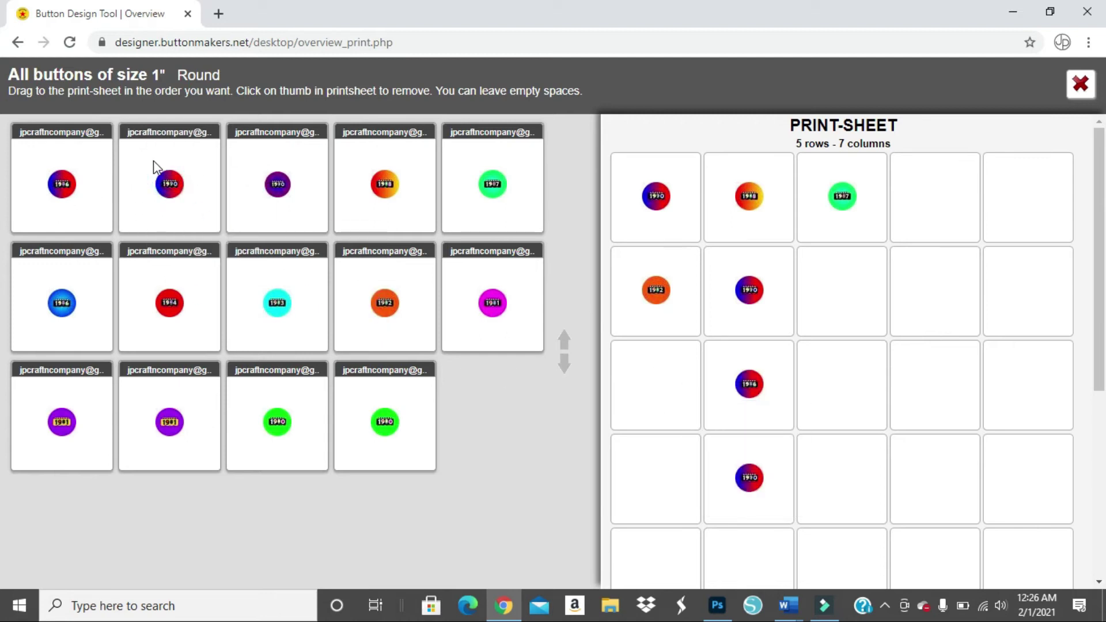
left_click_drag(66, 184, 838, 588)
scroll(858, 397, "down", 4)
scroll(859, 396, "down", 2)
scroll(839, 424, "up", 6)
left_click_drag(279, 309, 834, 294)
left_click_drag(284, 313, 859, 404)
scroll(854, 447, "down", 5)
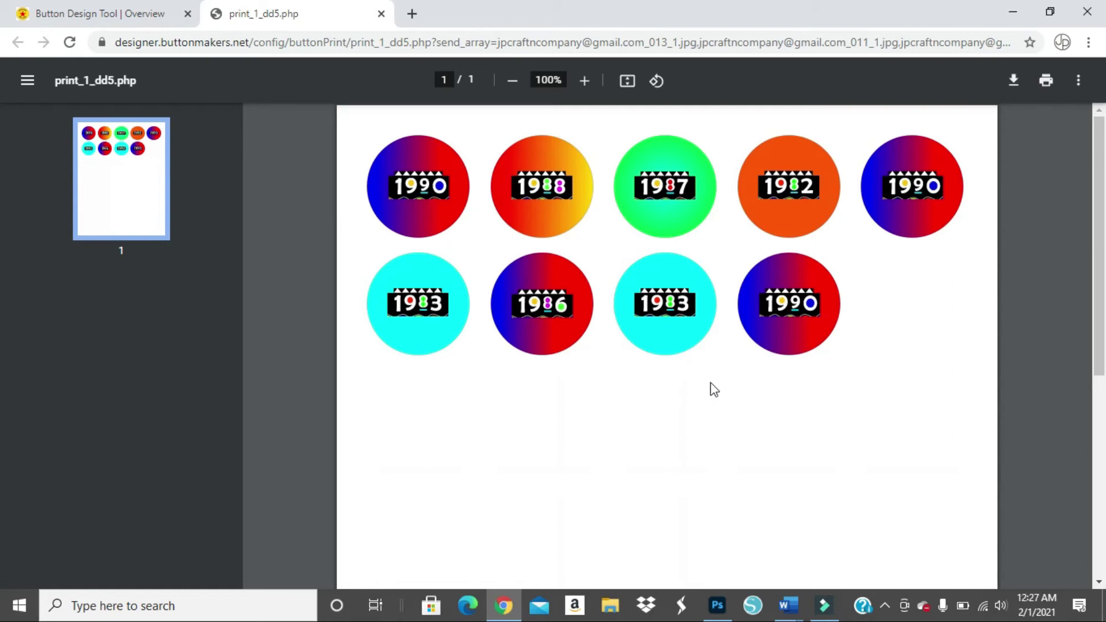
- Scroll through the print_1_dd5.php sheet of nine mixed buttons to check it
scroll(528, 318, "down", 2)
scroll(507, 314, "up", 2)
- Look at the button overview page, then return to the nine-button print sheet PDF
left_click(100, 20)
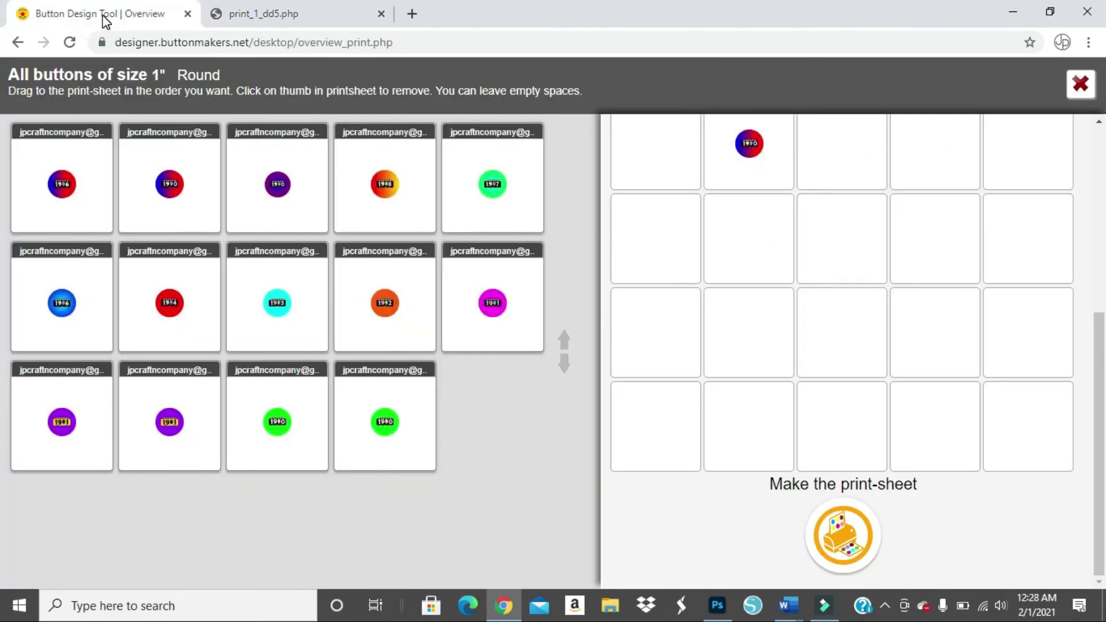
left_click(254, 20)
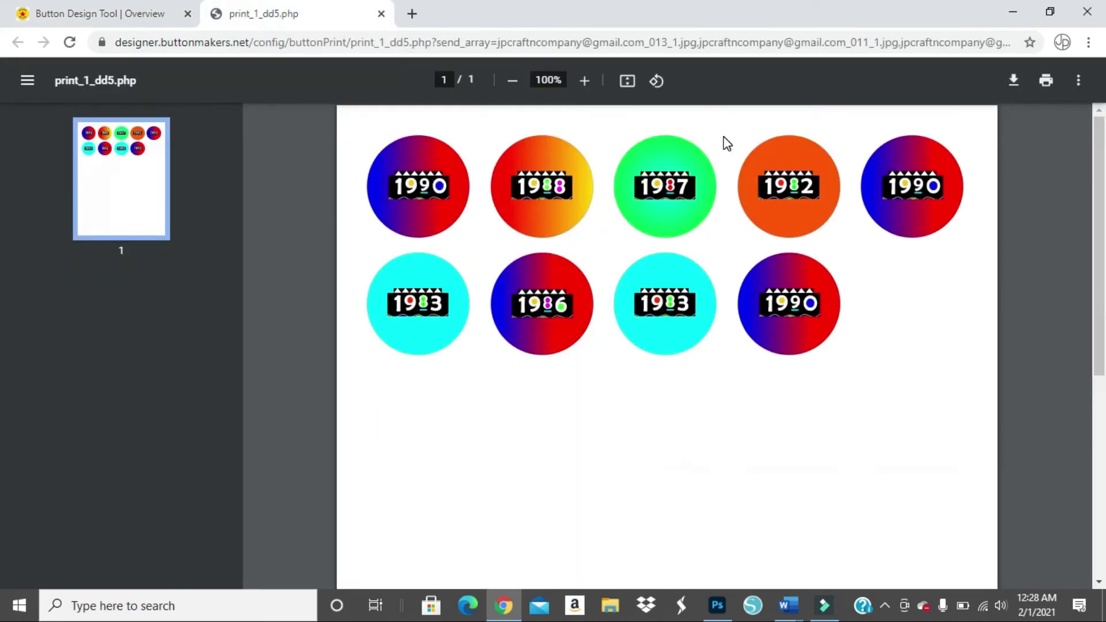